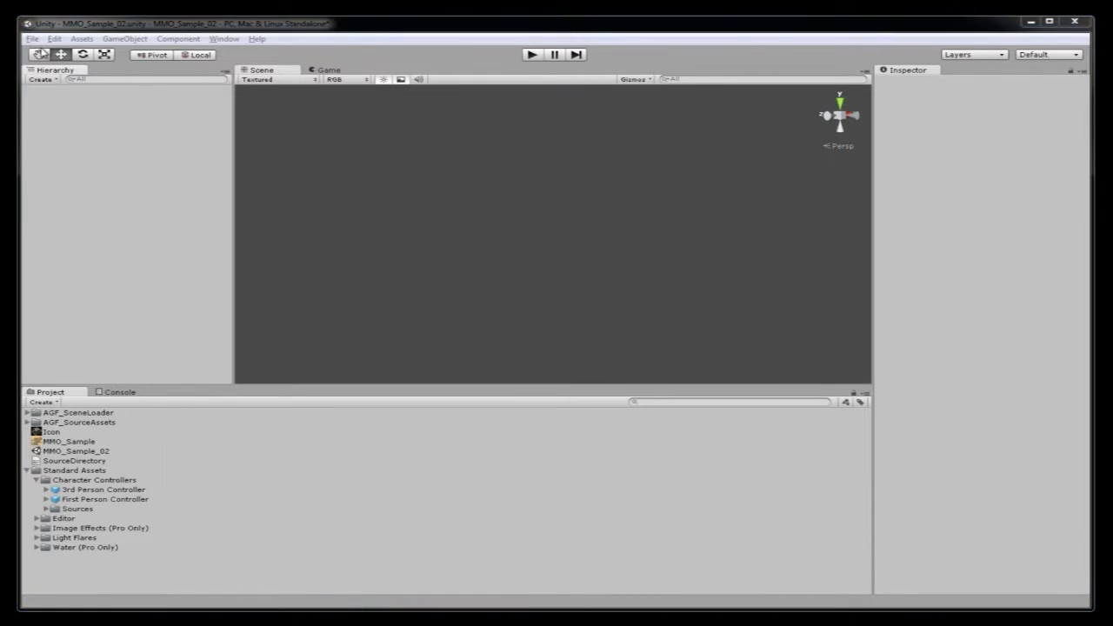
# - Create a new Unity project named Demo_01
pyautogui.click(32, 39)
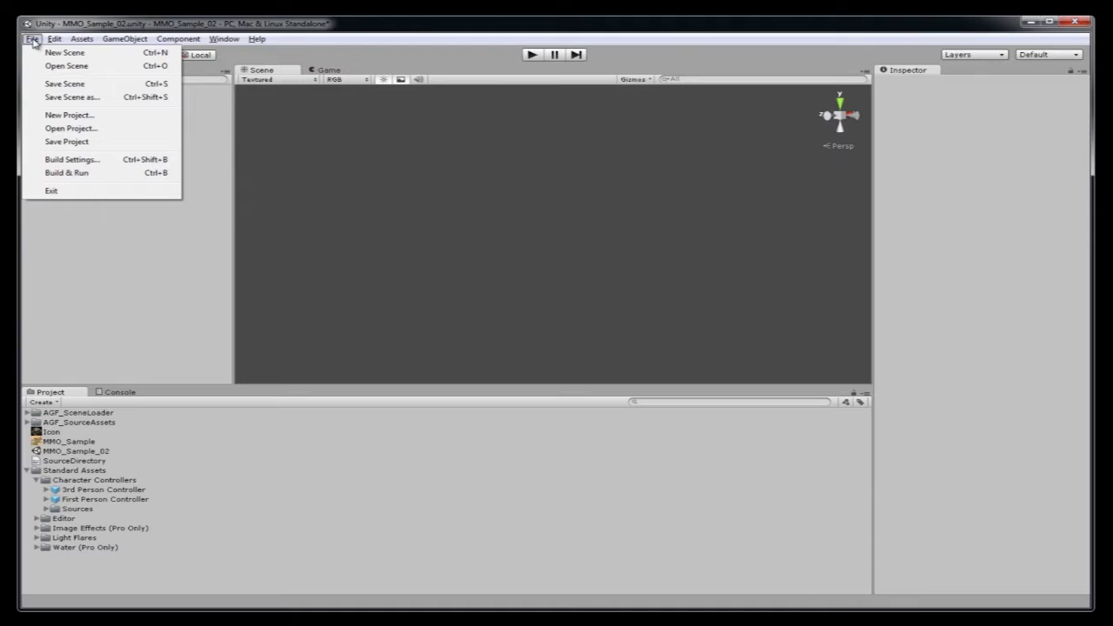
pyautogui.click(96, 118)
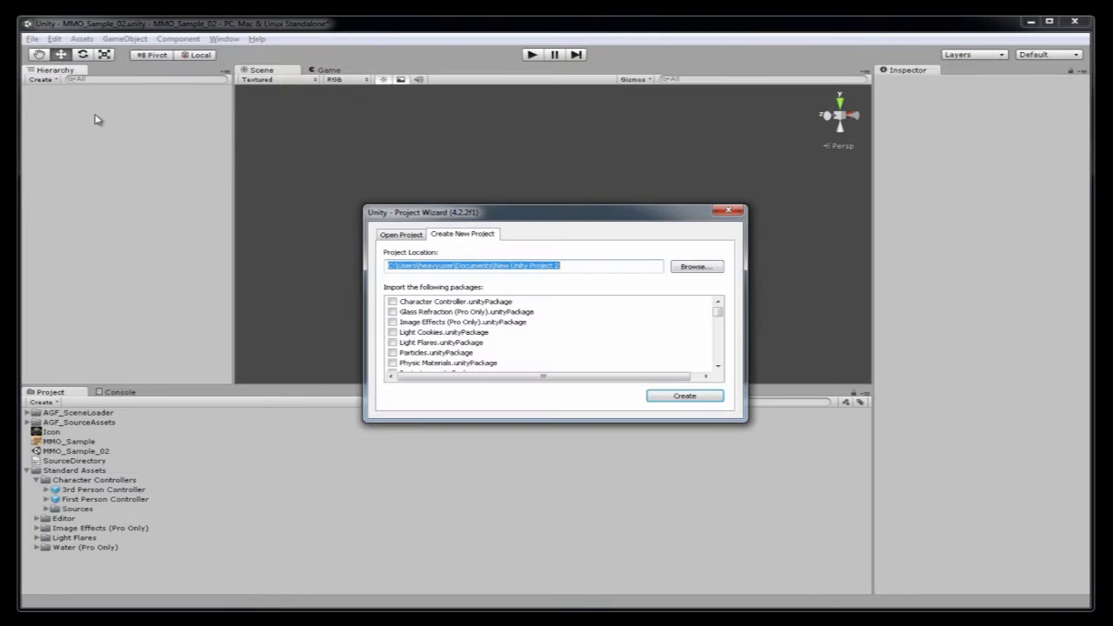
pyautogui.click(578, 266)
pyautogui.moveTo(577, 266); pyautogui.dragTo(494, 266)
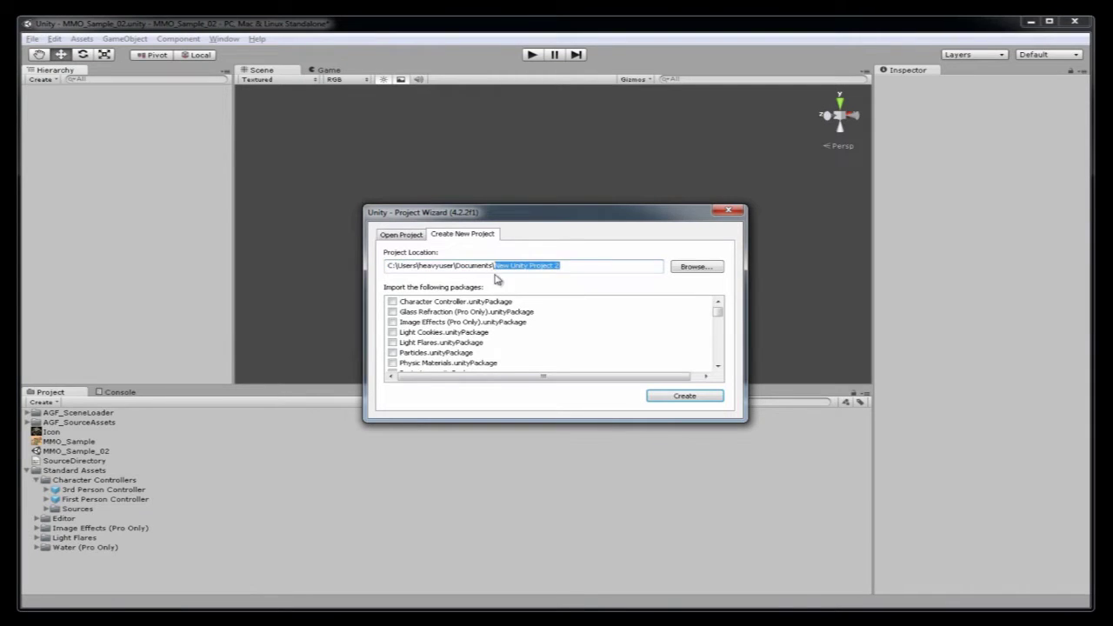
pyautogui.write('Demo_01')
pyautogui.click(685, 396)
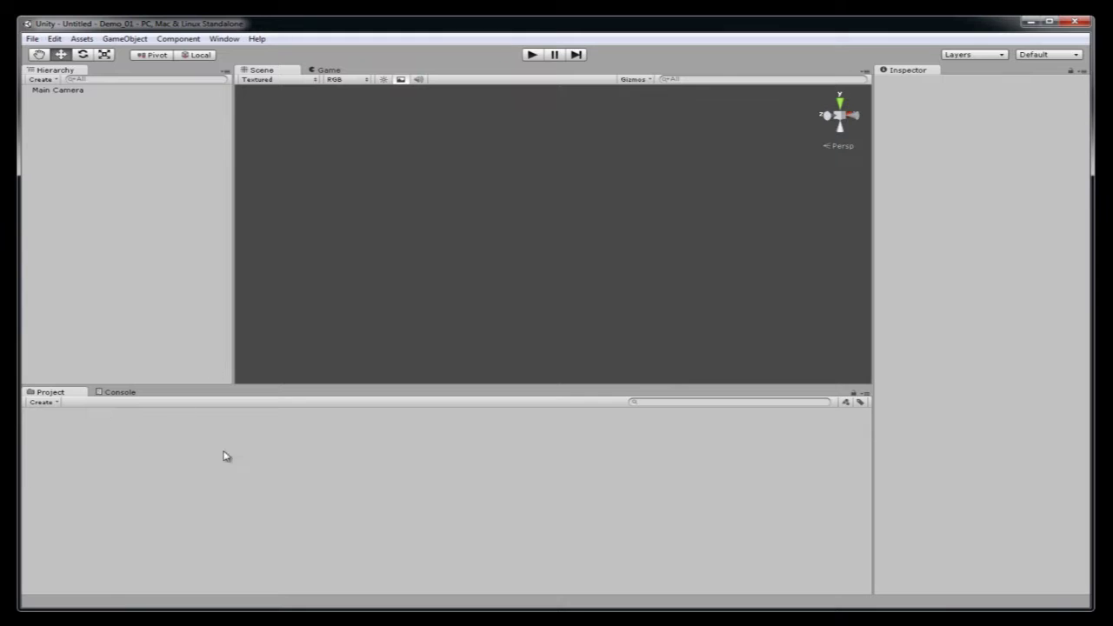
# - Delete the Main Camera from the new project's scene
pyautogui.click(117, 393)
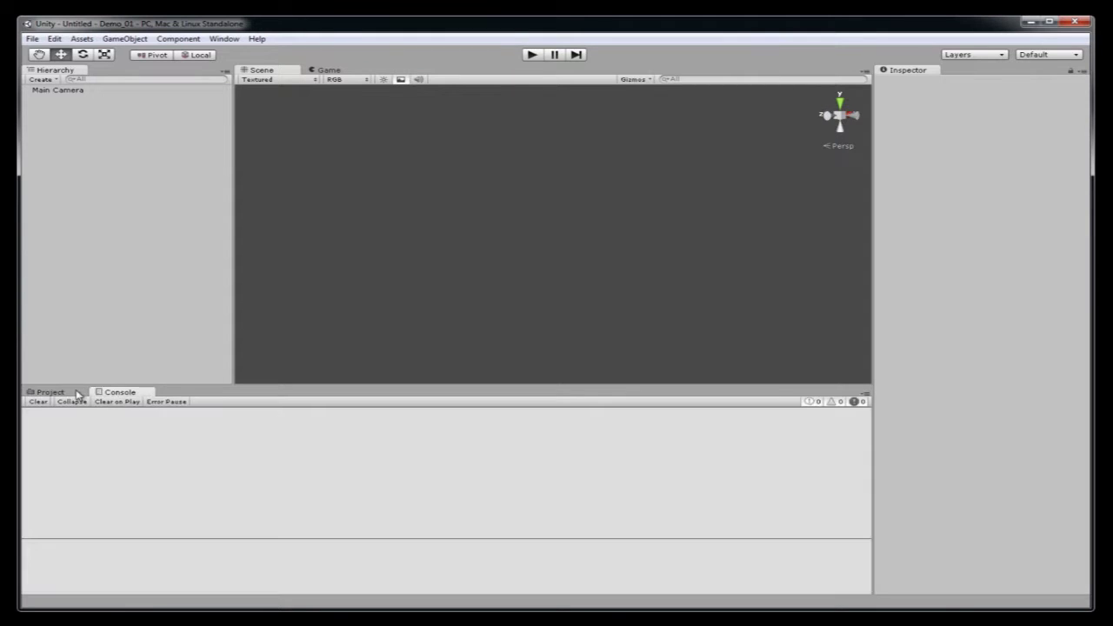
pyautogui.click(77, 393)
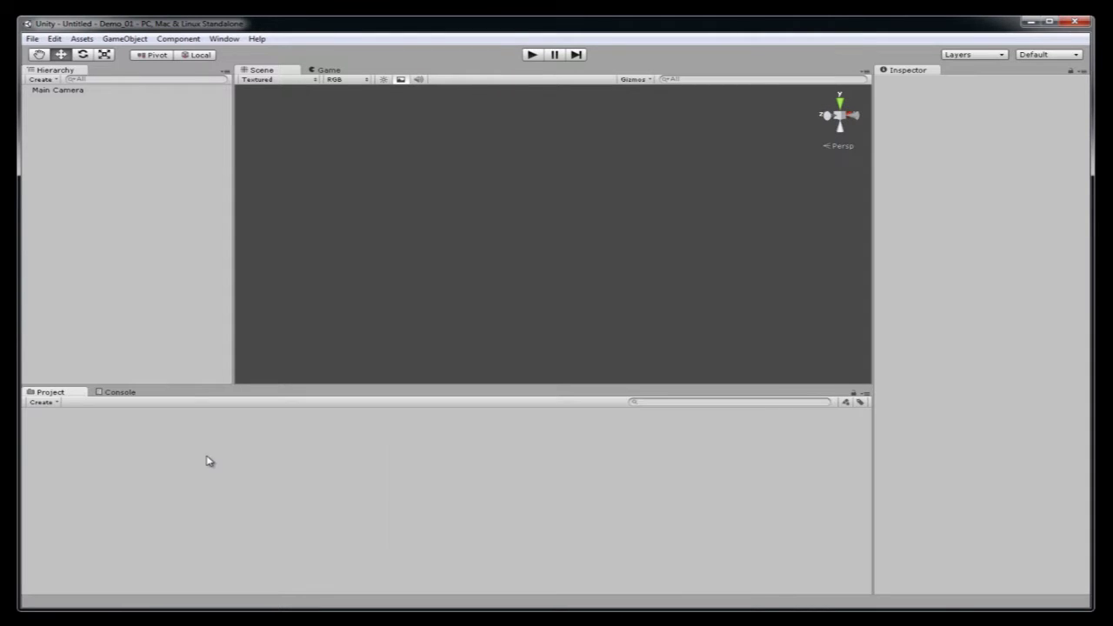
pyautogui.click(59, 94)
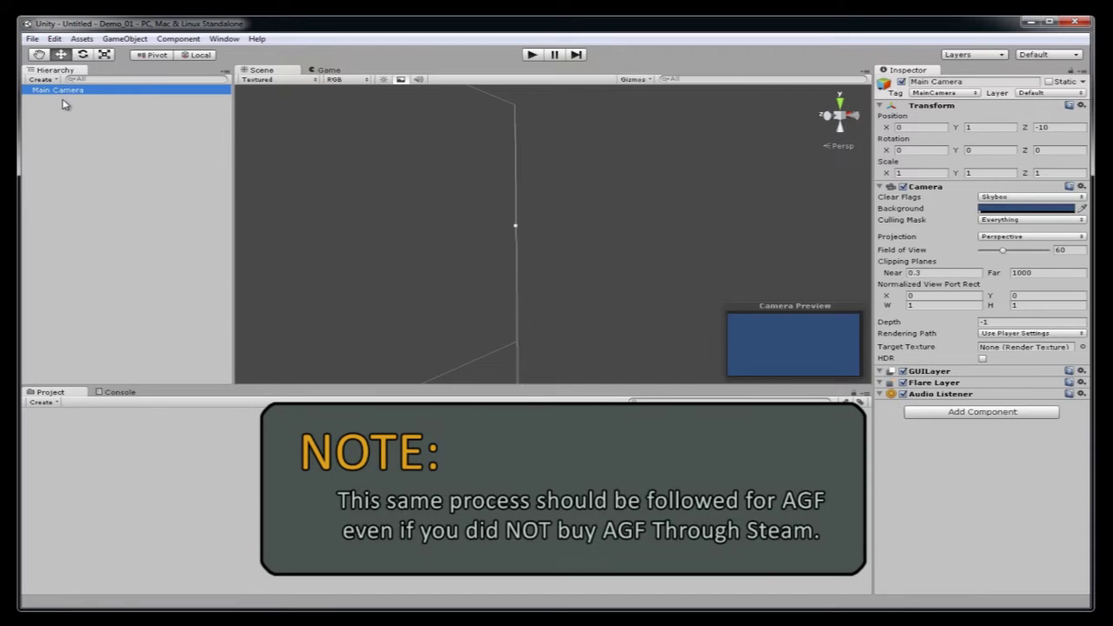
pyautogui.press('Delete')
pyautogui.click(82, 38)
pyautogui.moveTo(132, 123)
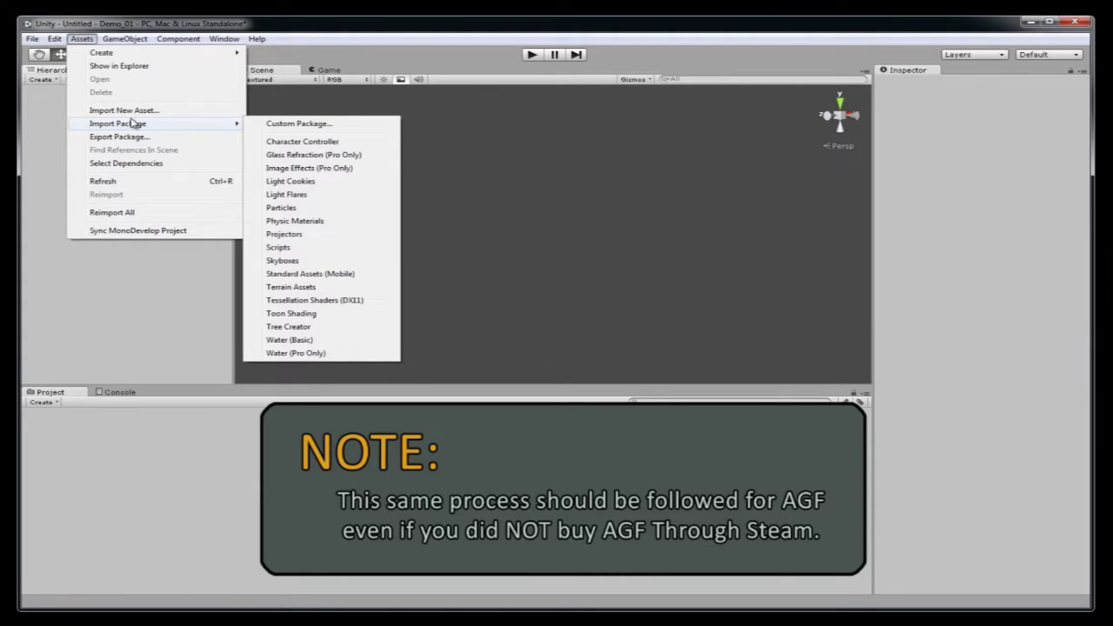
# - Pick AGF_SceneLoader from Steam\SteamApps\common\Axis Game Factory as the custom package
pyautogui.click(292, 126)
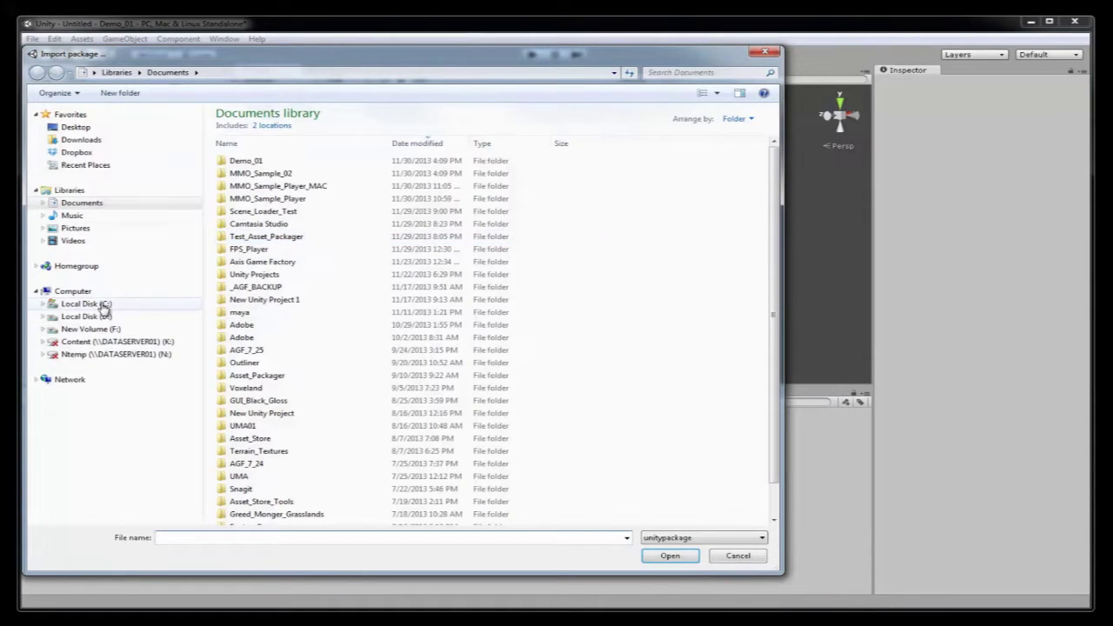
pyautogui.click(102, 307)
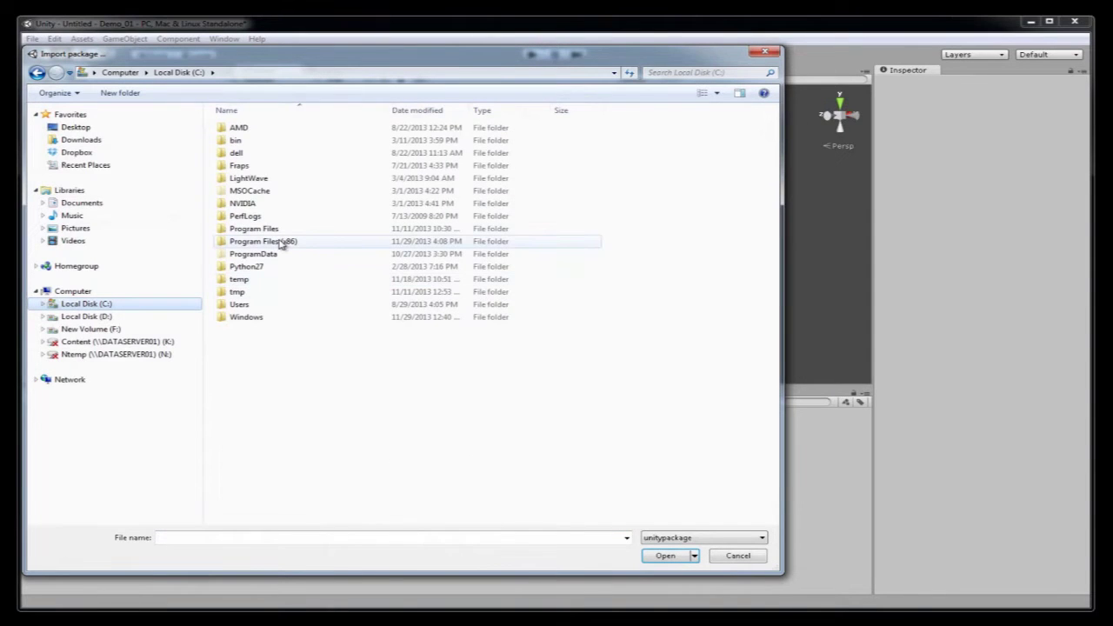
pyautogui.doubleClick(283, 244)
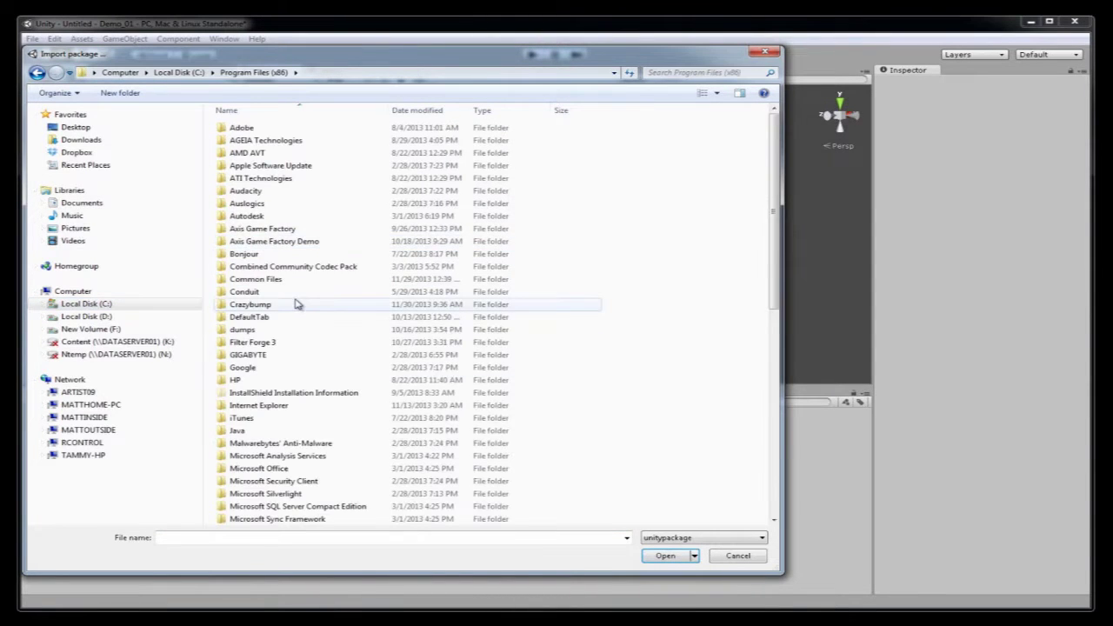
pyautogui.scroll(-10, 296, 303)
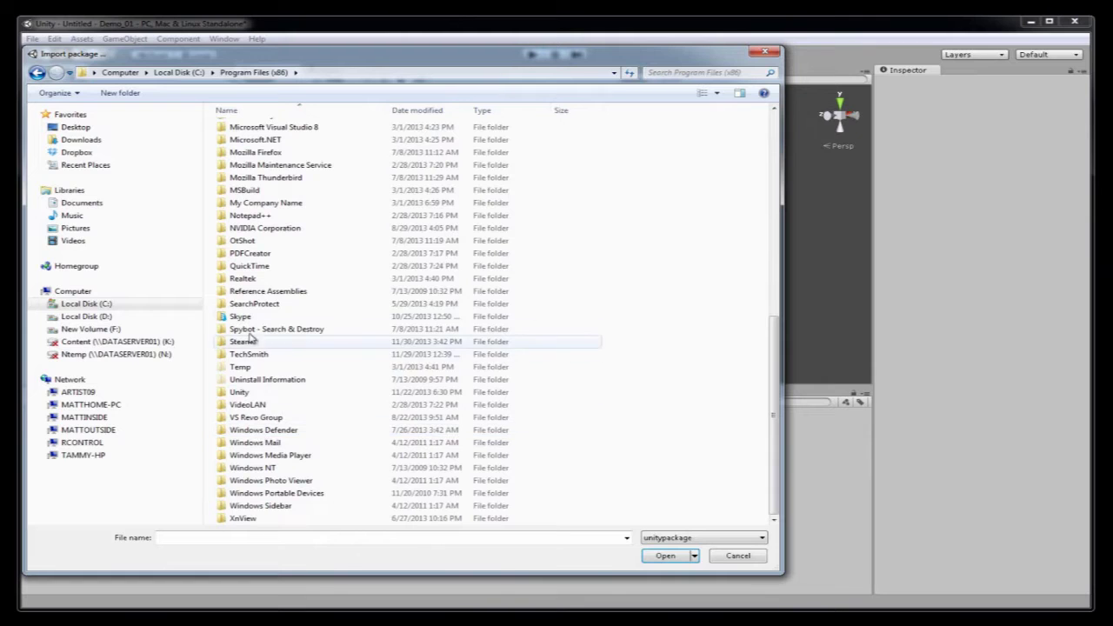
pyautogui.doubleClick(244, 342)
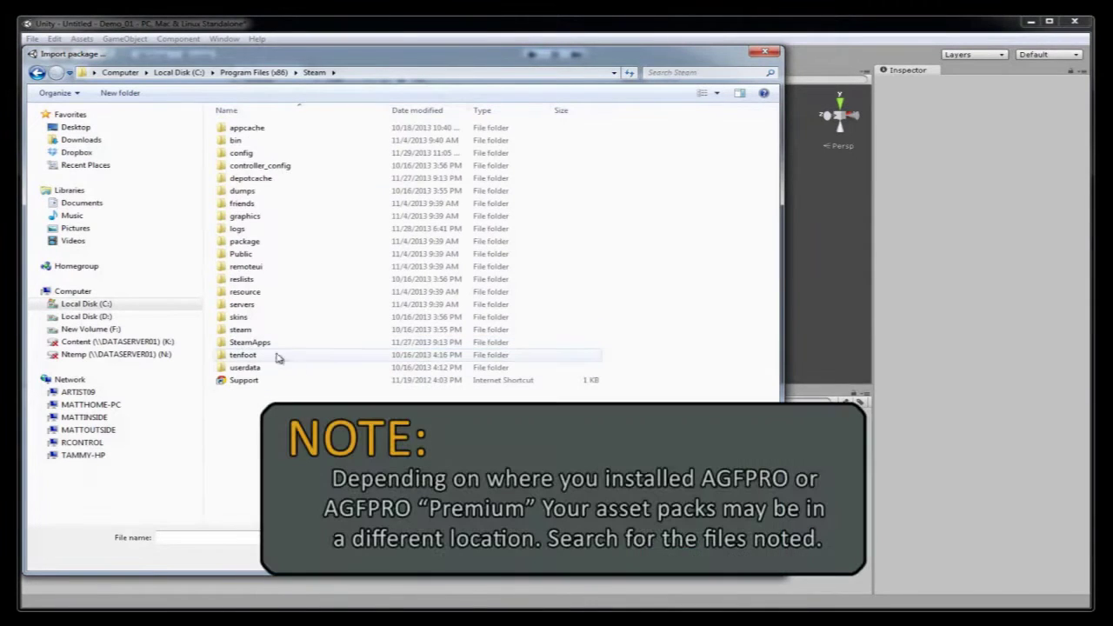
pyautogui.doubleClick(266, 344)
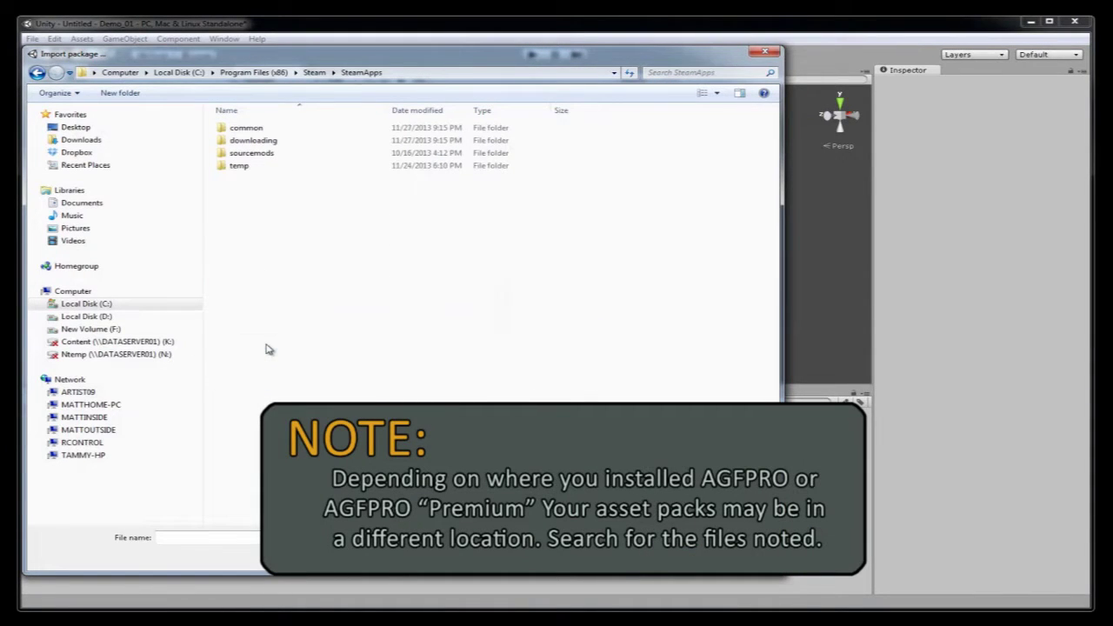
pyautogui.doubleClick(248, 128)
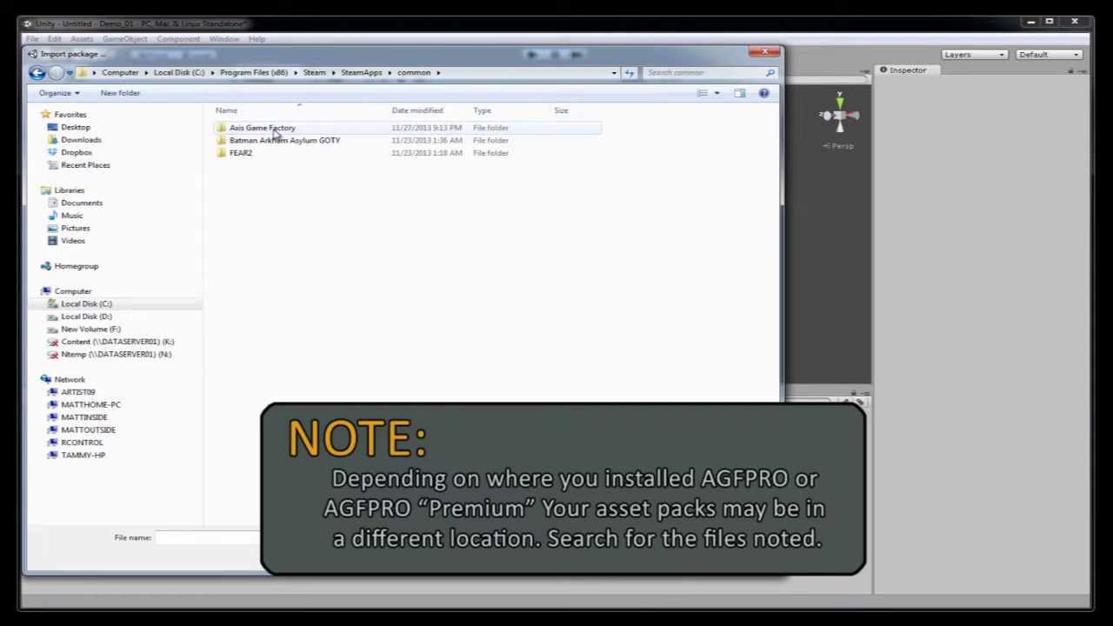
pyautogui.doubleClick(275, 130)
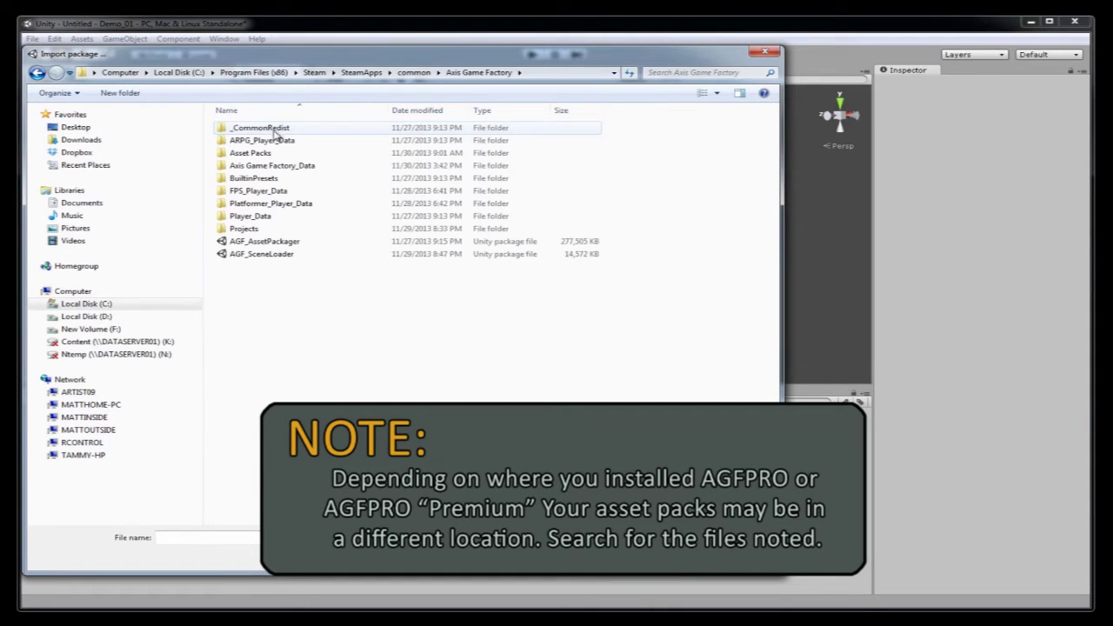
pyautogui.click(283, 243)
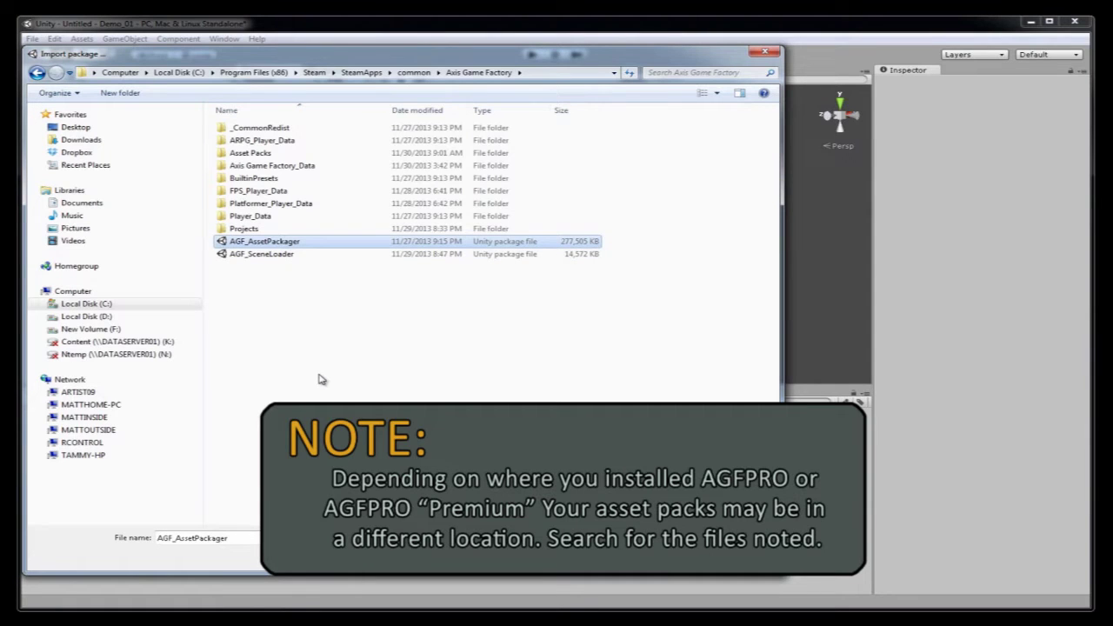
pyautogui.click(296, 254)
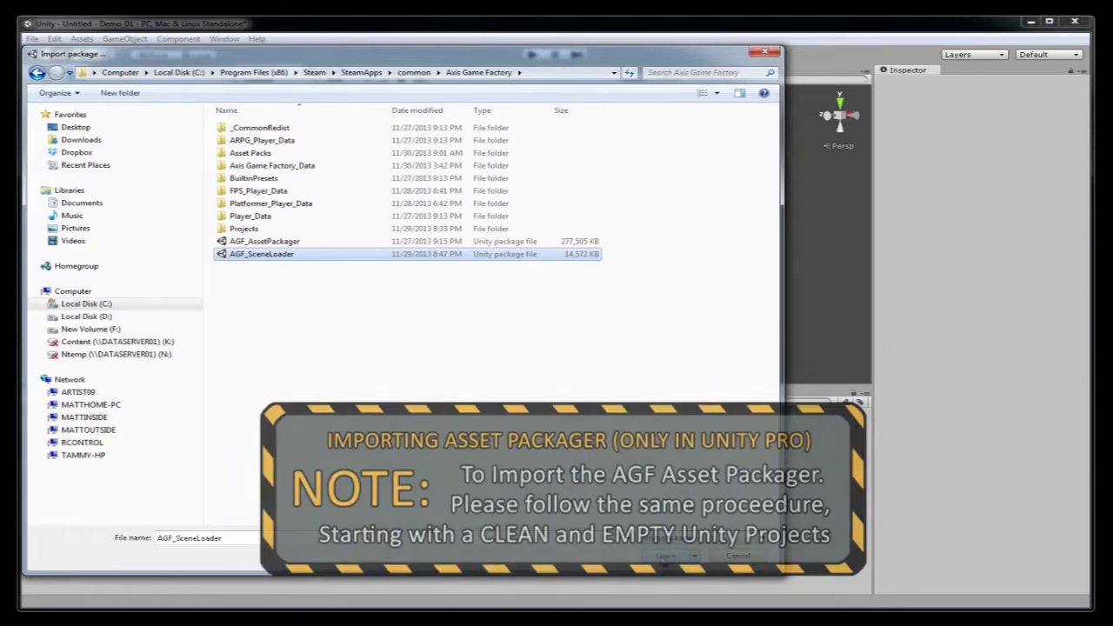
pyautogui.click(665, 556)
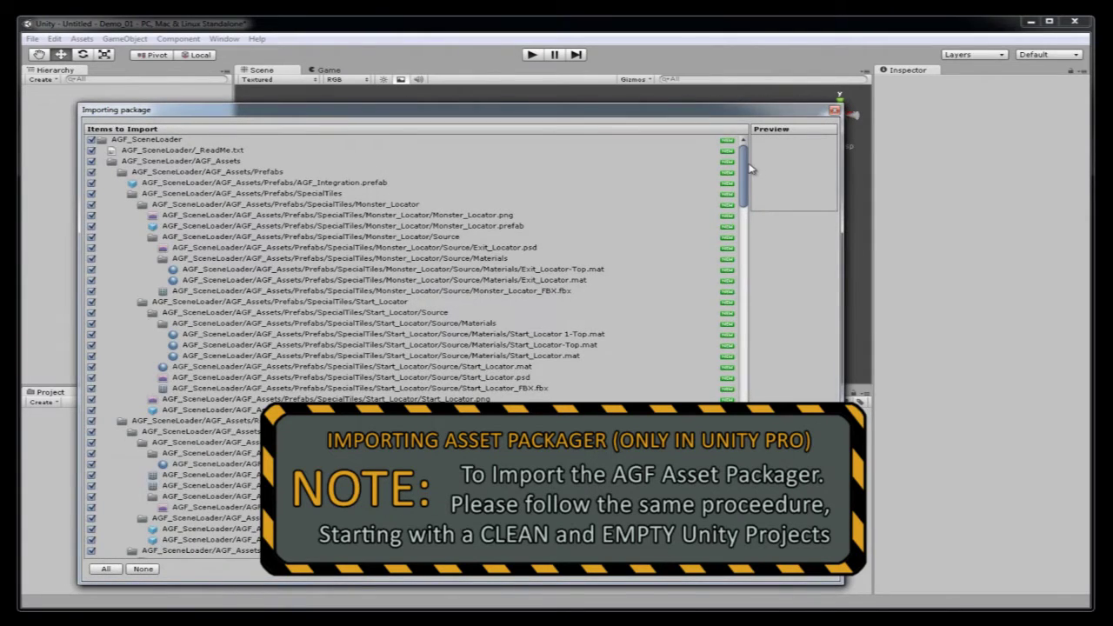
# - Import all AGF_SceneLoader package items, including its Standard Assets
pyautogui.scroll(-20, 751, 168)
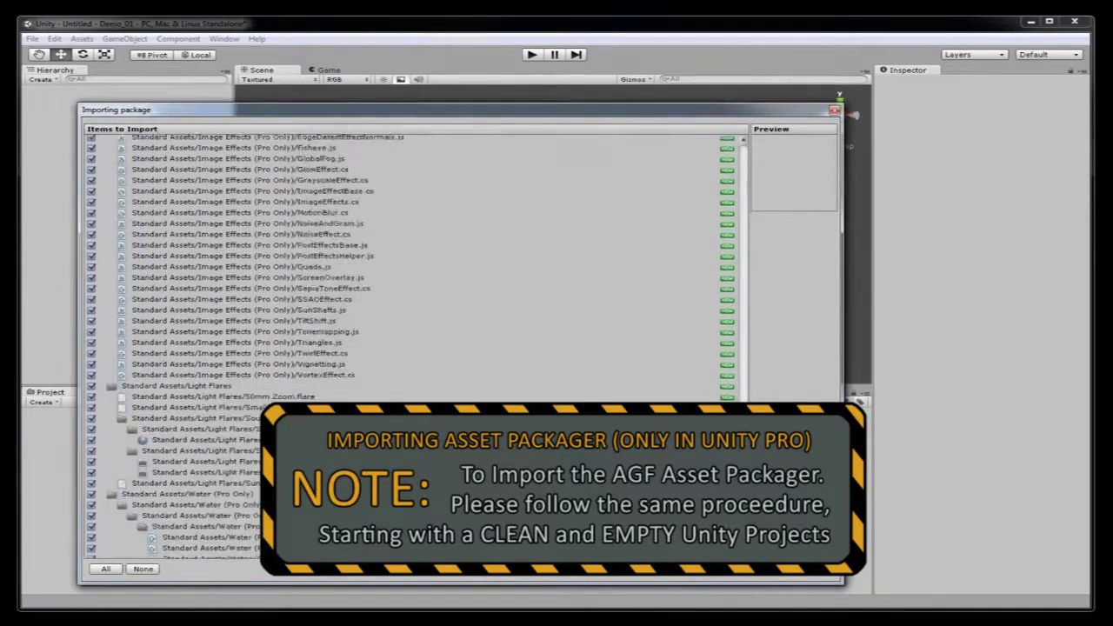
pyautogui.scroll(-3, 413, 261)
pyautogui.scroll(5, 413, 261)
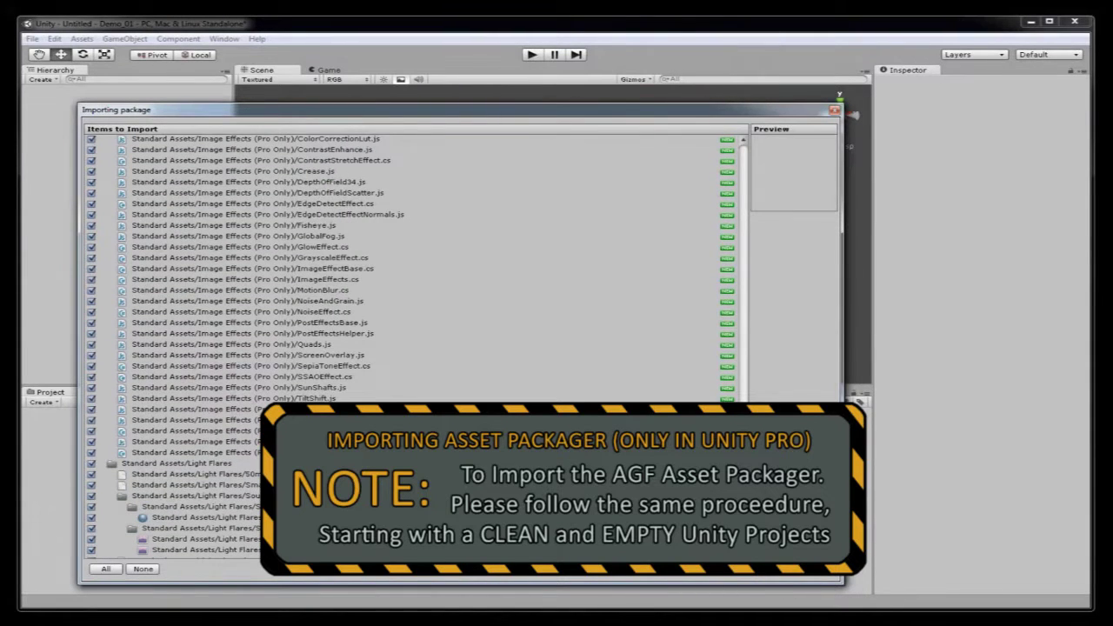
pyautogui.click(816, 578)
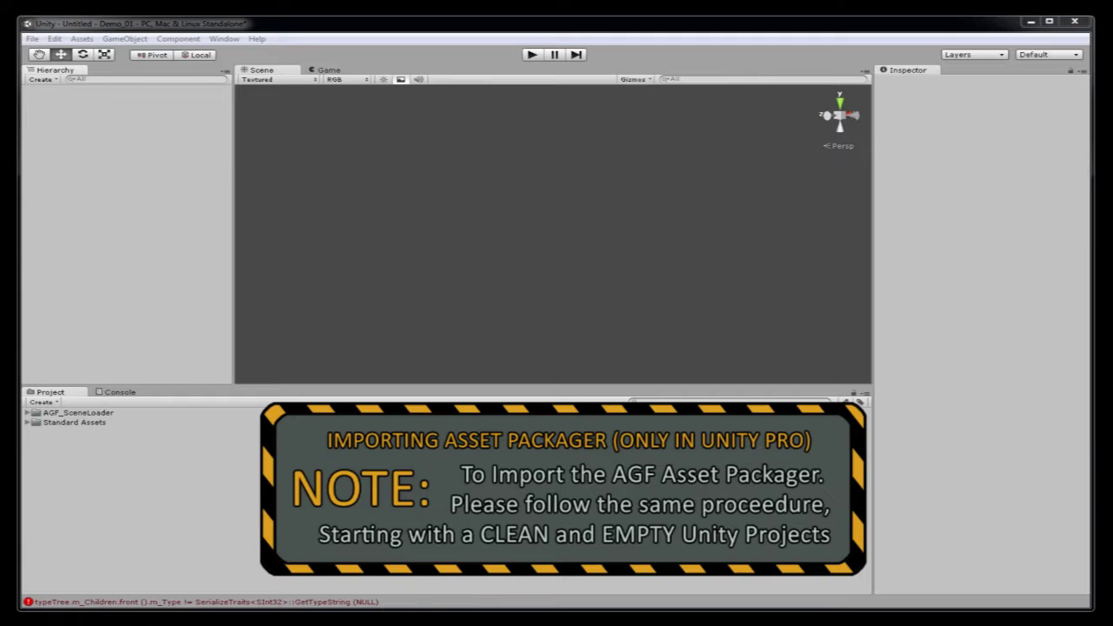
# - Expand the AGF_SceneLoader folder and read its _ReadMe instructions
pyautogui.click(27, 413)
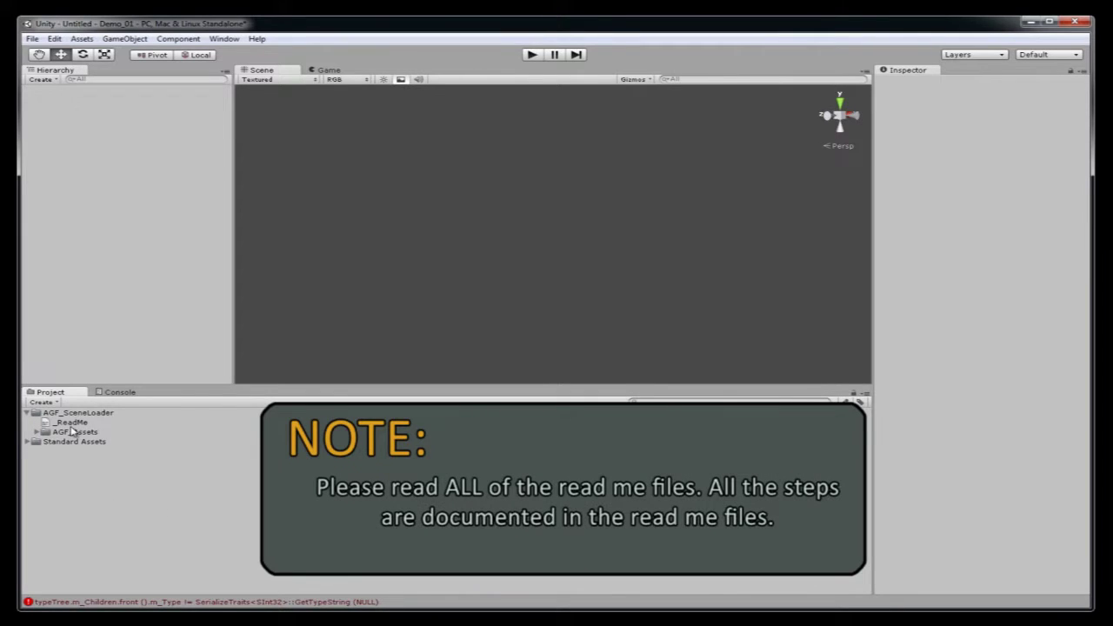
pyautogui.click(73, 423)
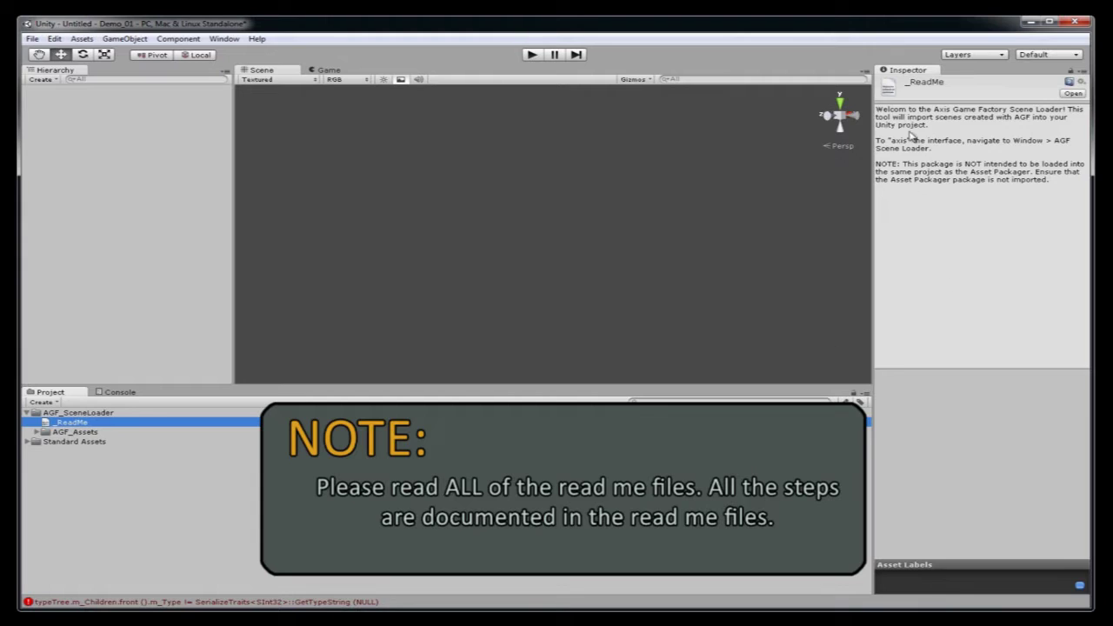
pyautogui.click(922, 118)
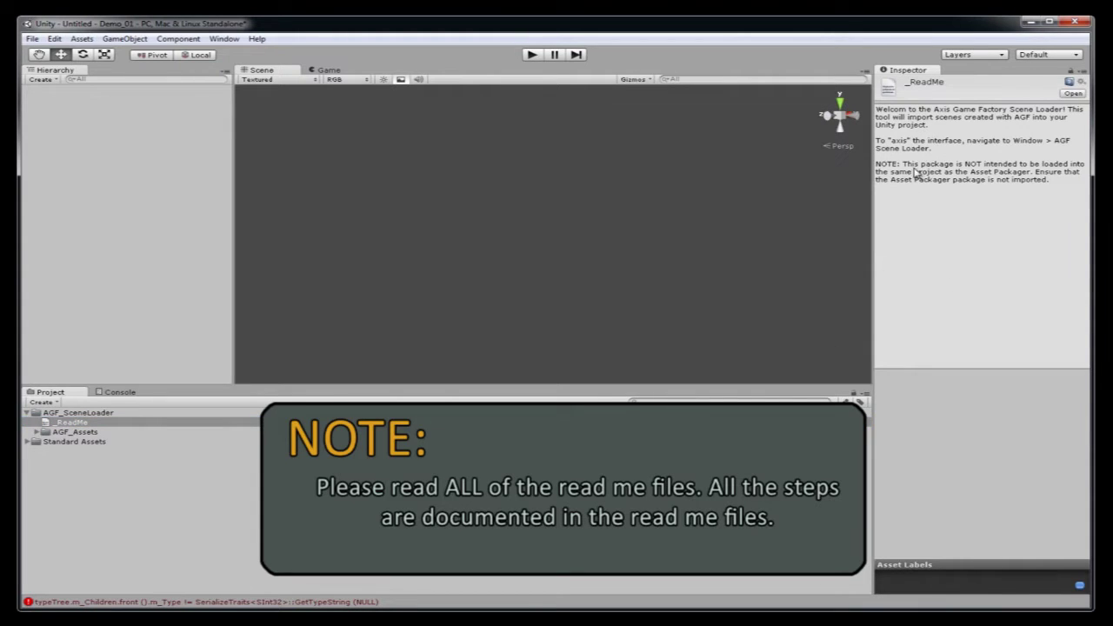
# - Browse AGF_Assets' Resources and Scripts folders, then expand Standard Assets
pyautogui.click(37, 432)
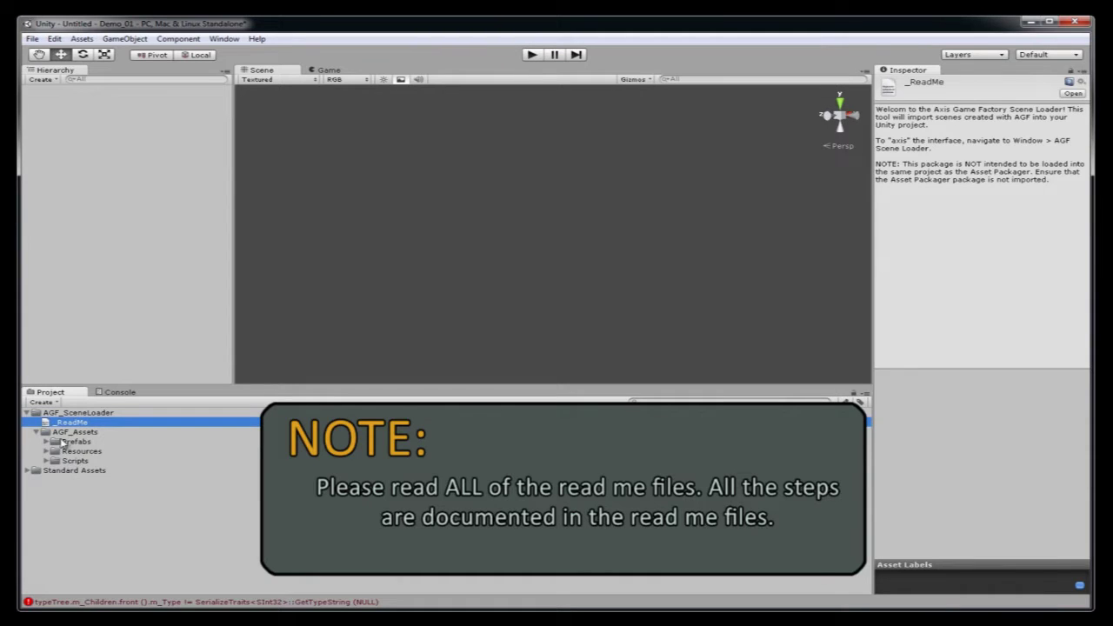
pyautogui.click(70, 451)
pyautogui.click(70, 461)
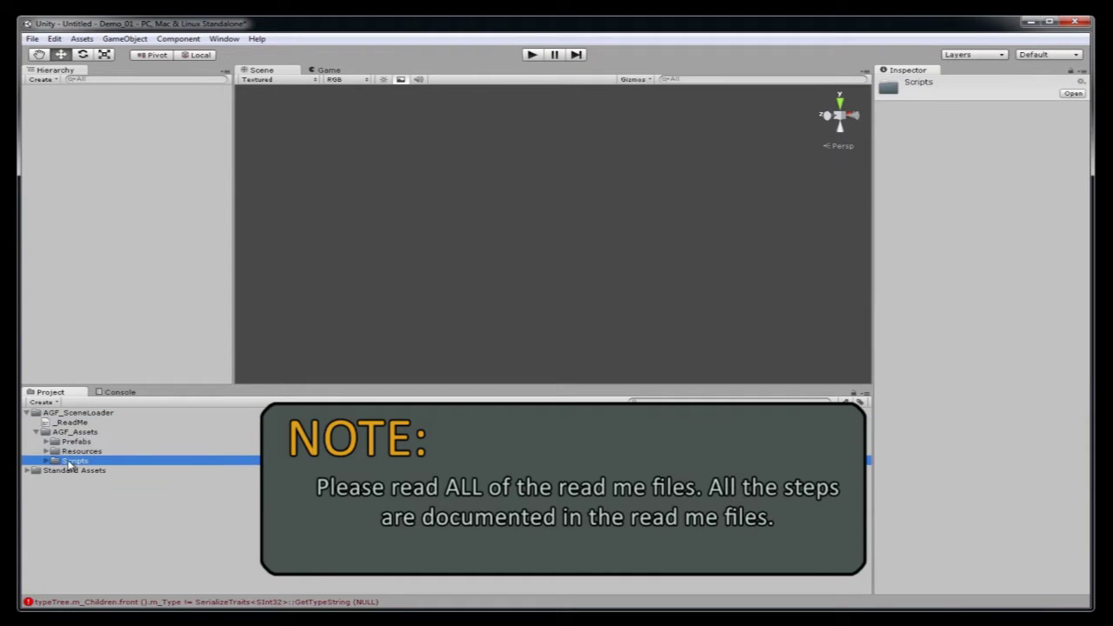
pyautogui.click(47, 461)
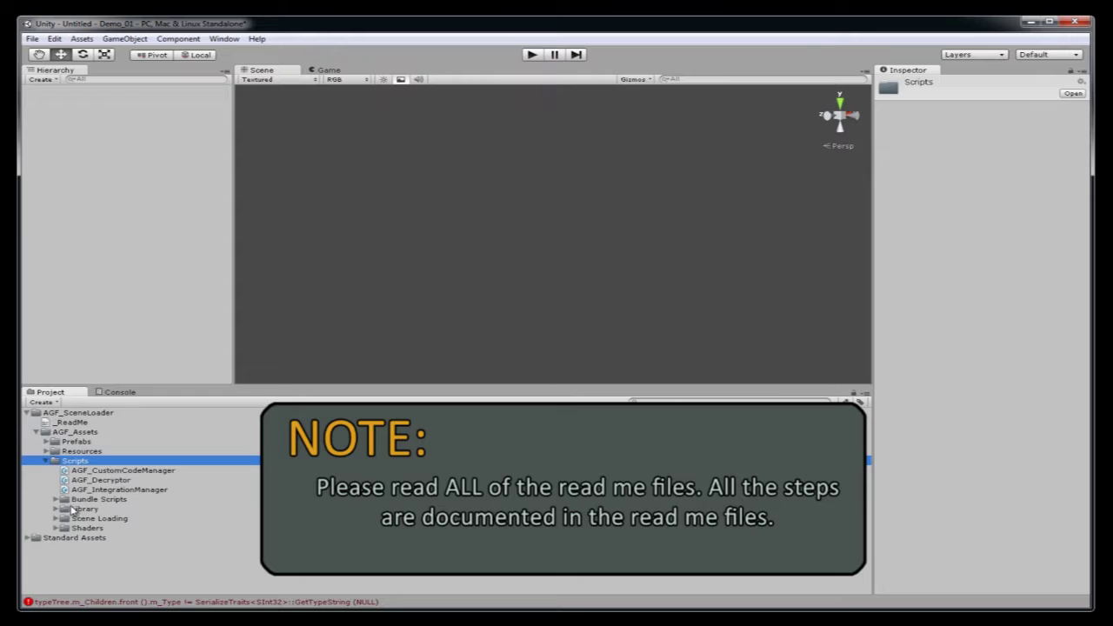
pyautogui.click(47, 462)
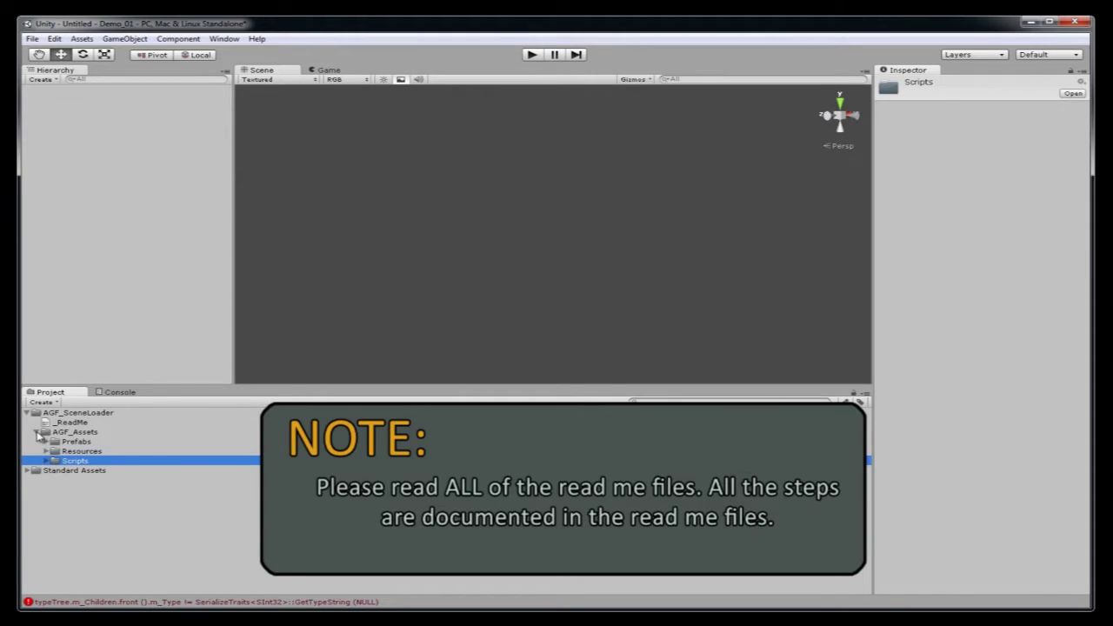
pyautogui.click(37, 432)
pyautogui.doubleClick(68, 441)
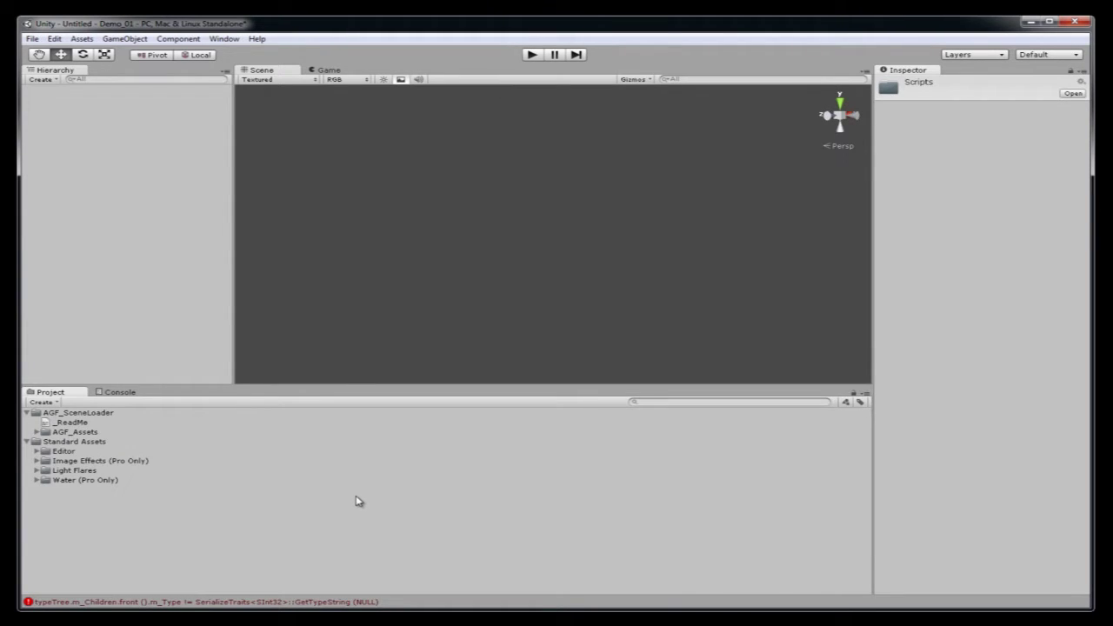
pyautogui.click(82, 39)
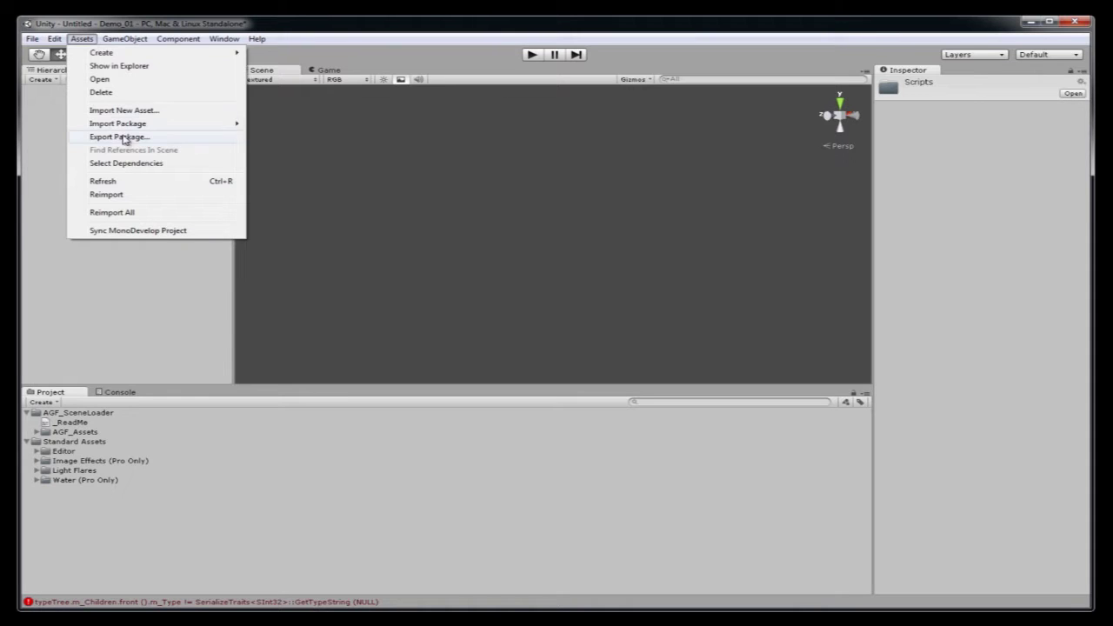
# - Import the Character Controller standard package with all its items
pyautogui.moveTo(125, 132)
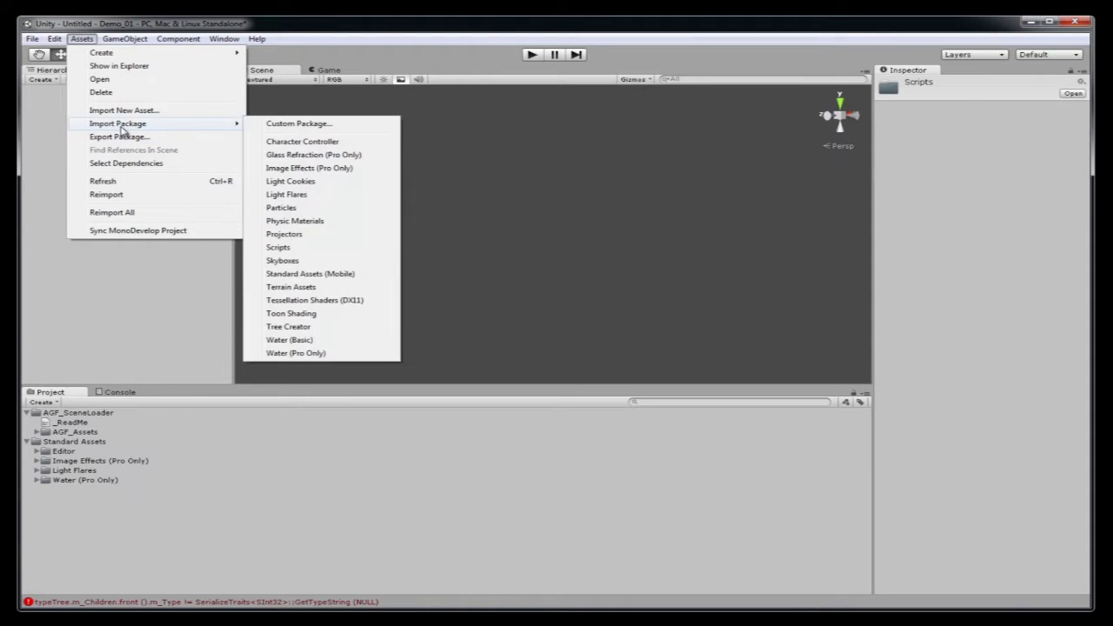
pyautogui.click(353, 145)
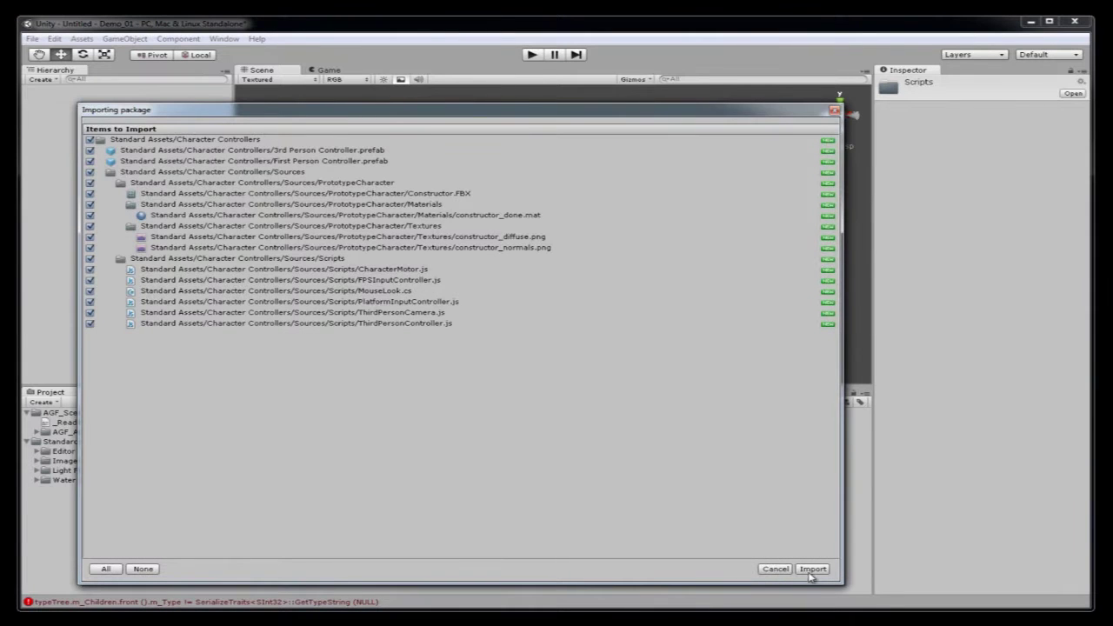
pyautogui.click(813, 574)
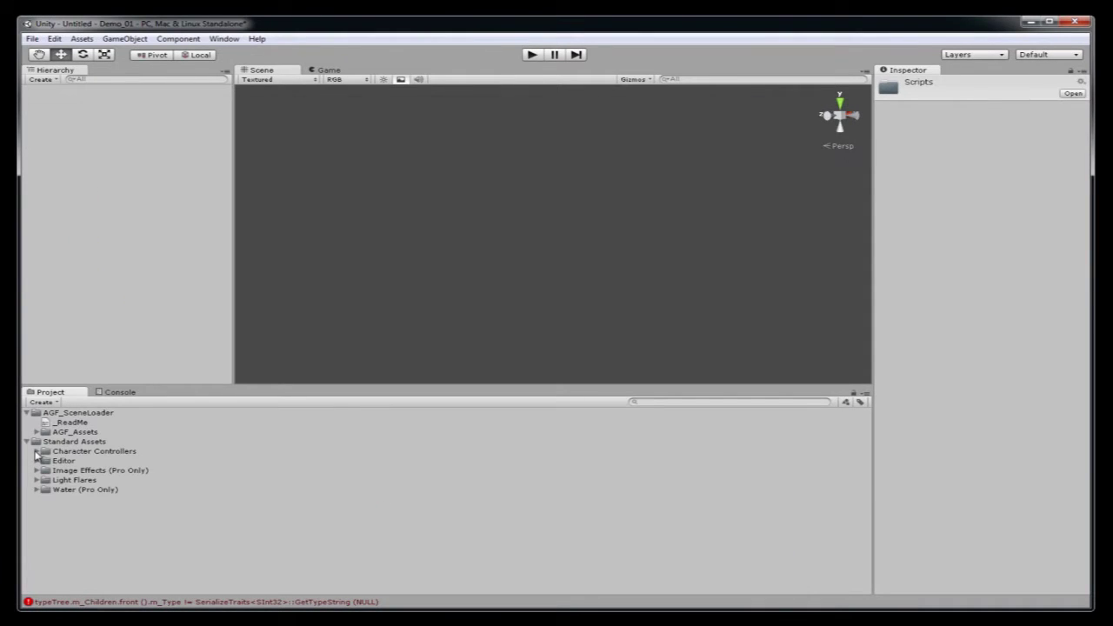
pyautogui.click(35, 451)
# - Drag First Person Controller into the Hierarchy and inspect its Graphics and Main Camera children
pyautogui.click(50, 453)
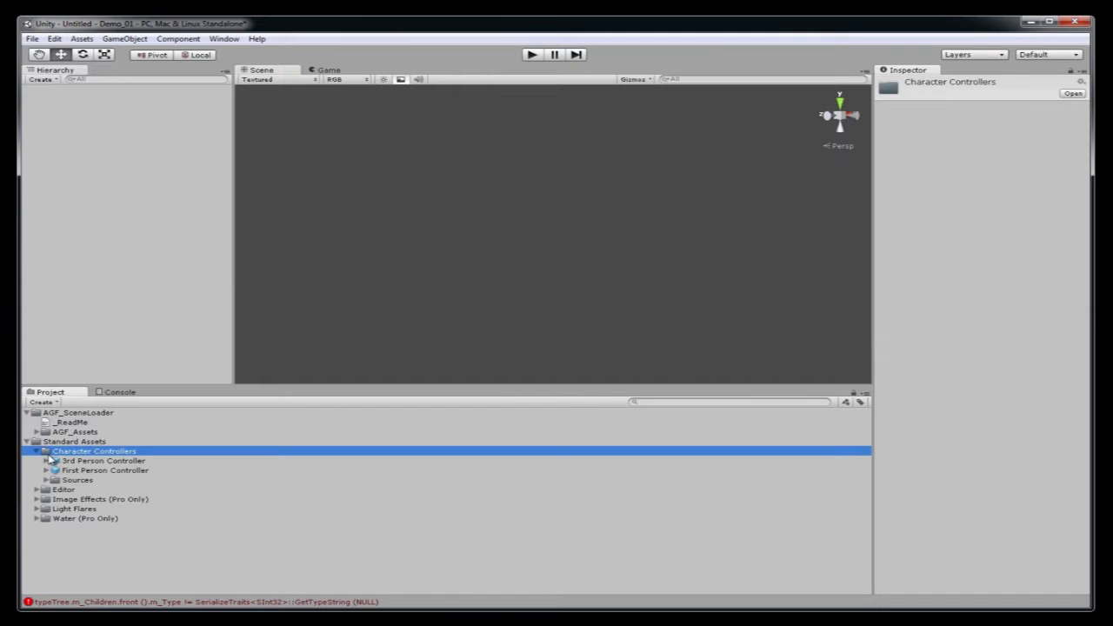
pyautogui.click(83, 470)
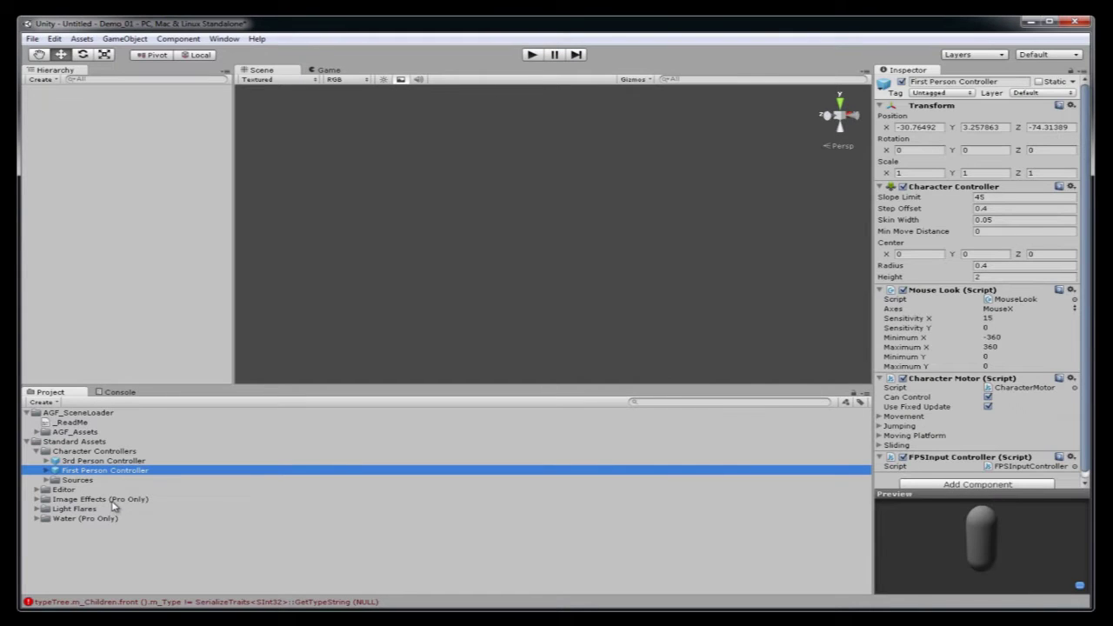
pyautogui.moveTo(103, 469); pyautogui.dragTo(95, 150)
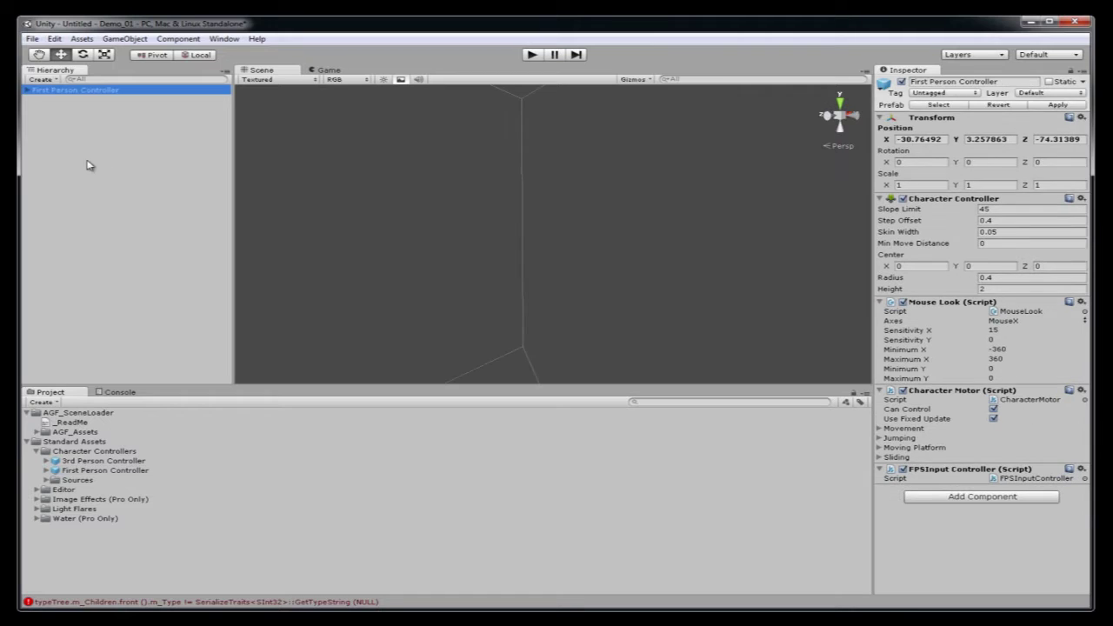
pyautogui.click(28, 91)
pyautogui.click(68, 101)
pyautogui.click(70, 110)
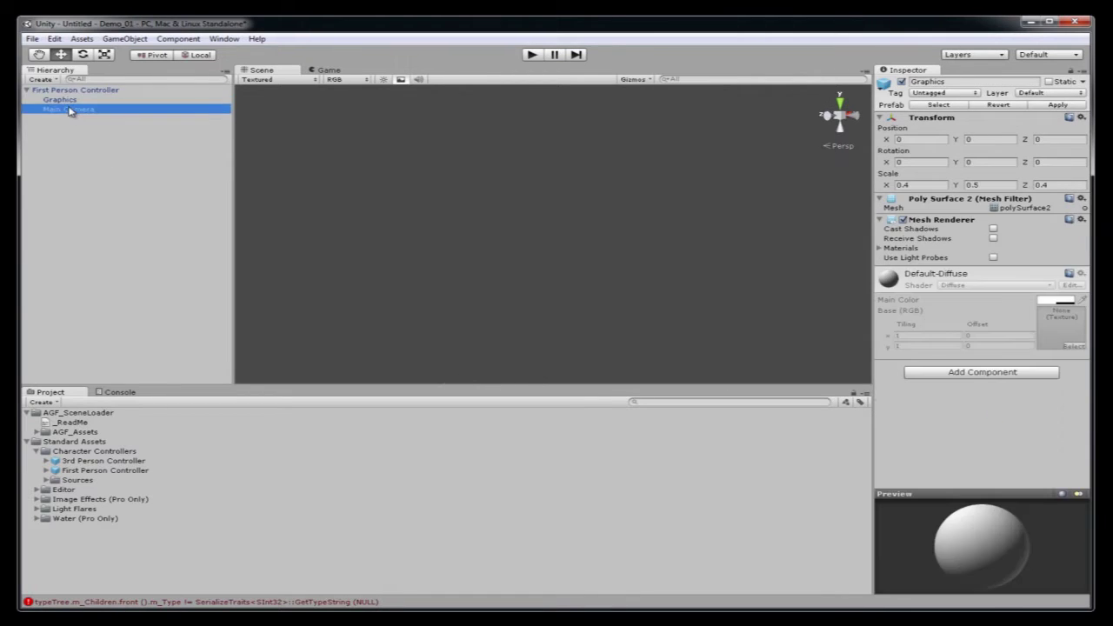
# - Launch the AGF Scene Loader from the Window menu and go to Set Source Directory
pyautogui.click(224, 39)
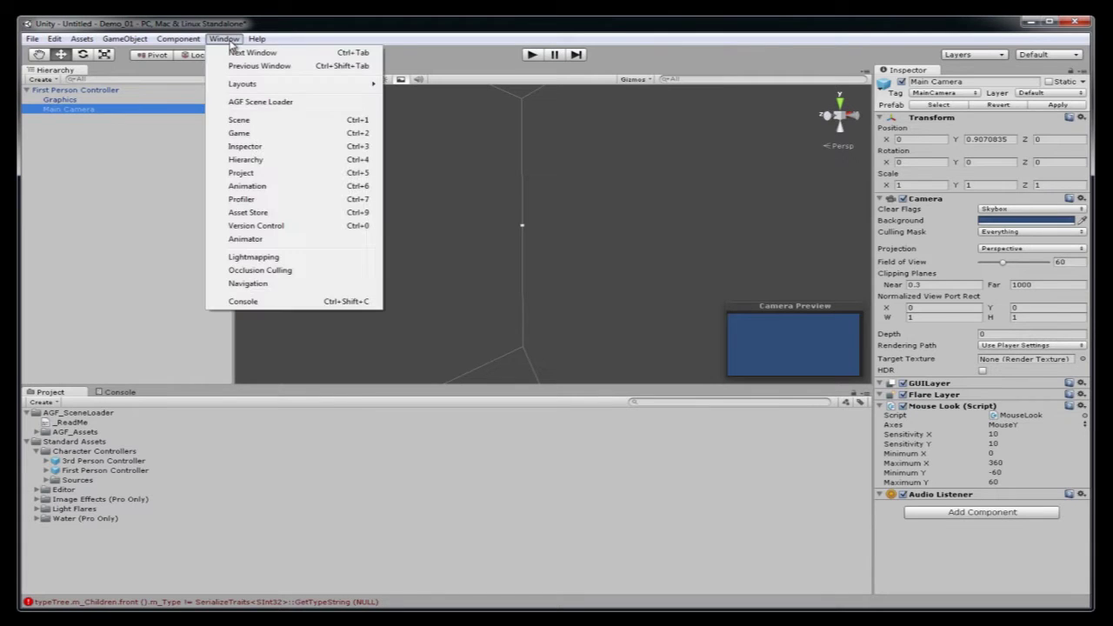
pyautogui.click(261, 102)
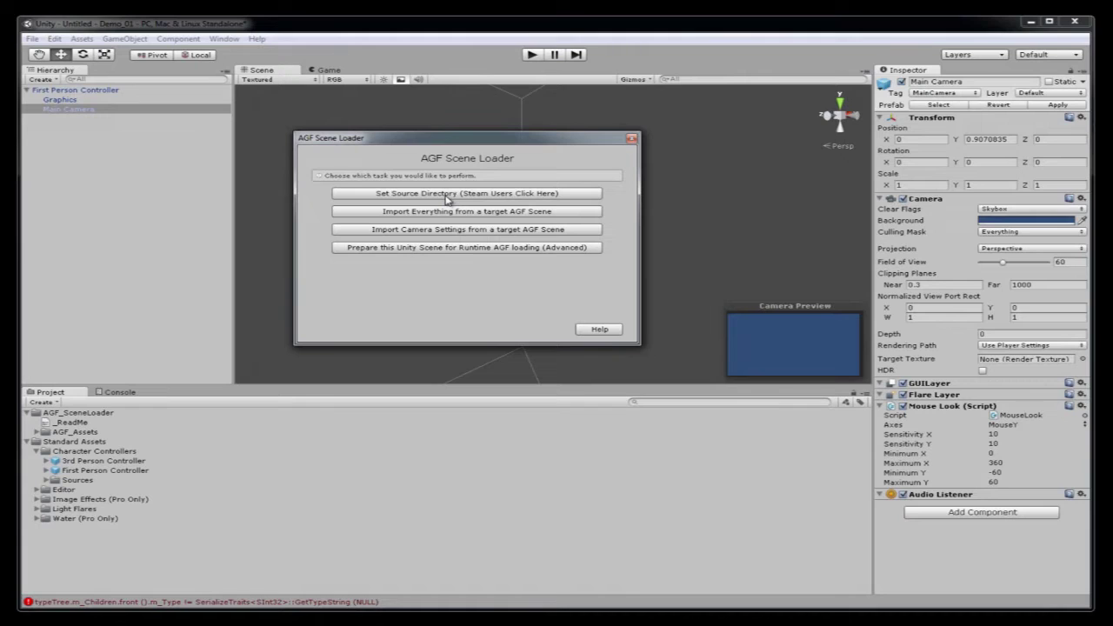
pyautogui.click(446, 194)
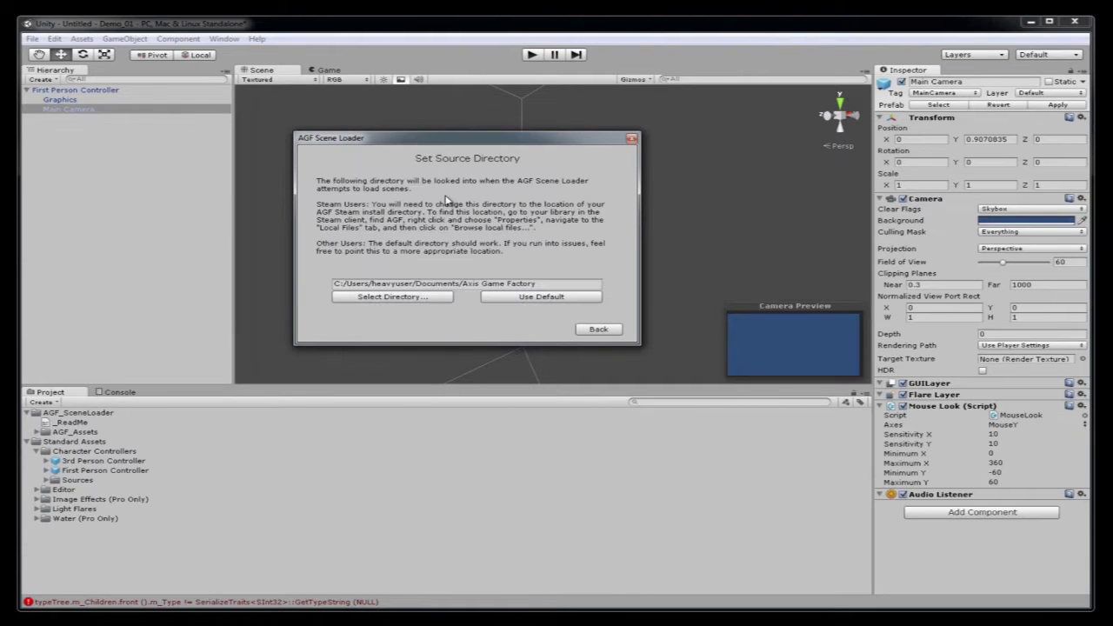
# - Set the source directory to C:/Program Files (x86)/Steam/SteamApps/common/Axis Game Factory
pyautogui.click(416, 299)
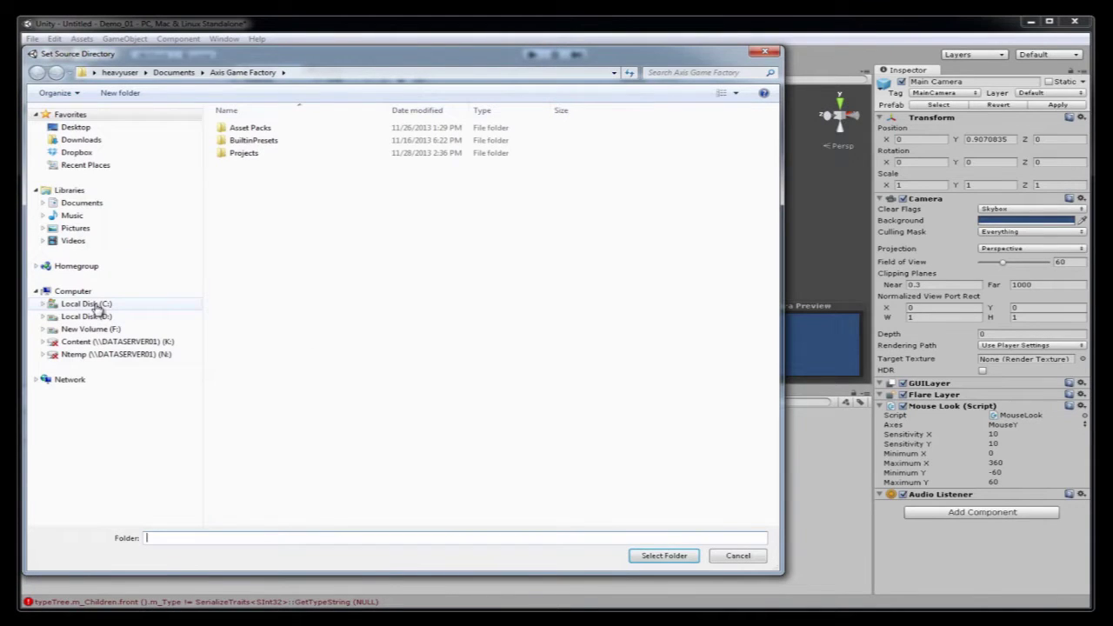
pyautogui.click(96, 305)
pyautogui.doubleClick(280, 250)
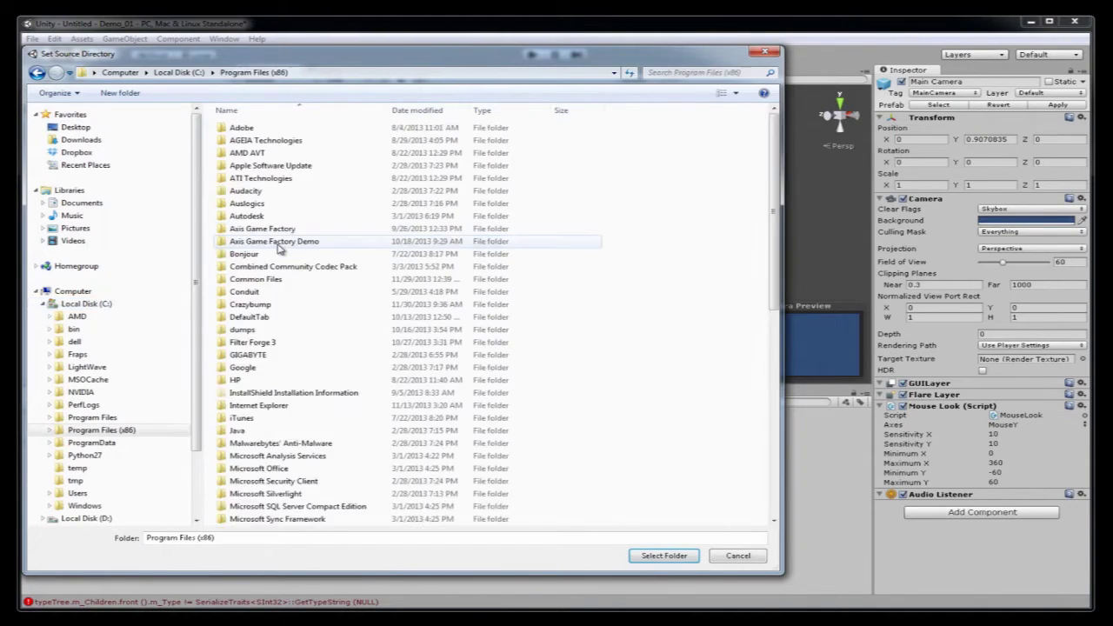
pyautogui.scroll(-11, 327, 358)
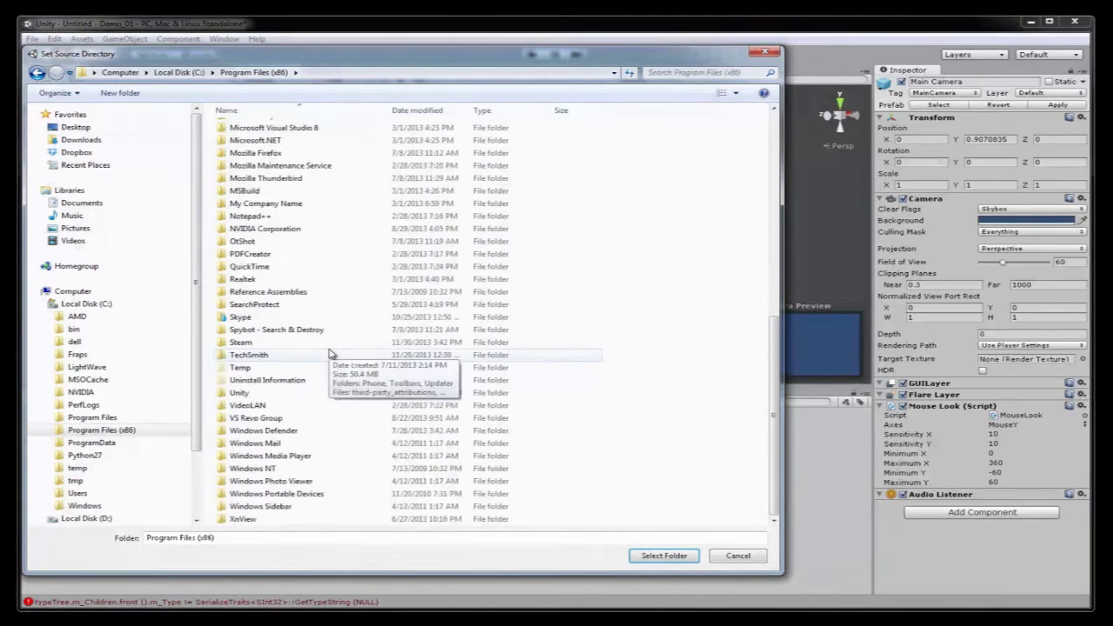
pyautogui.click(250, 345)
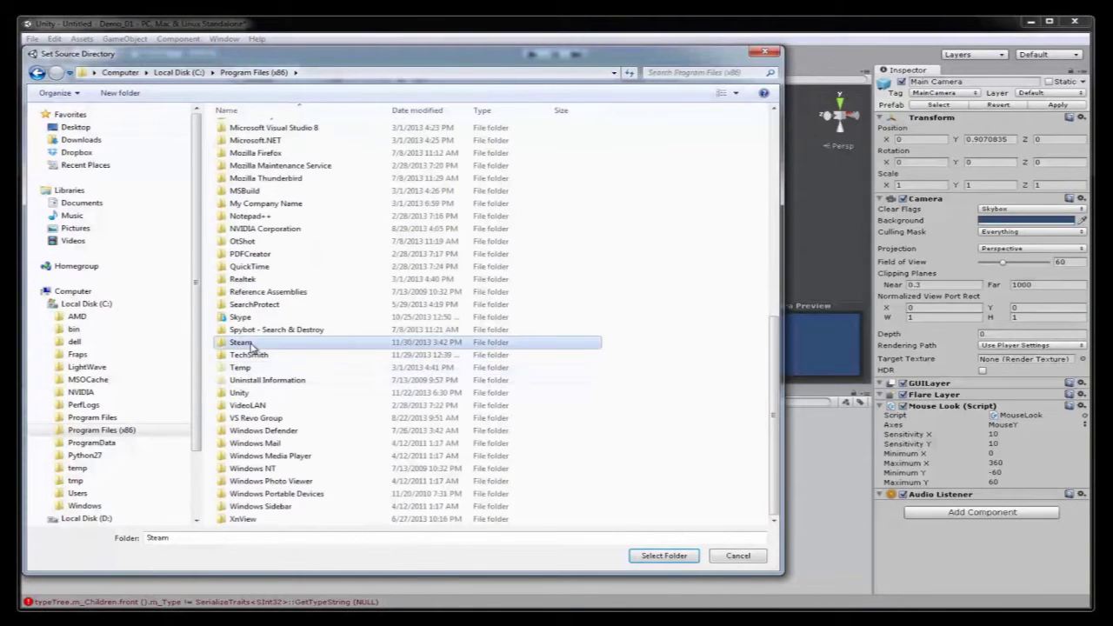
pyautogui.doubleClick(249, 345)
pyautogui.doubleClick(258, 343)
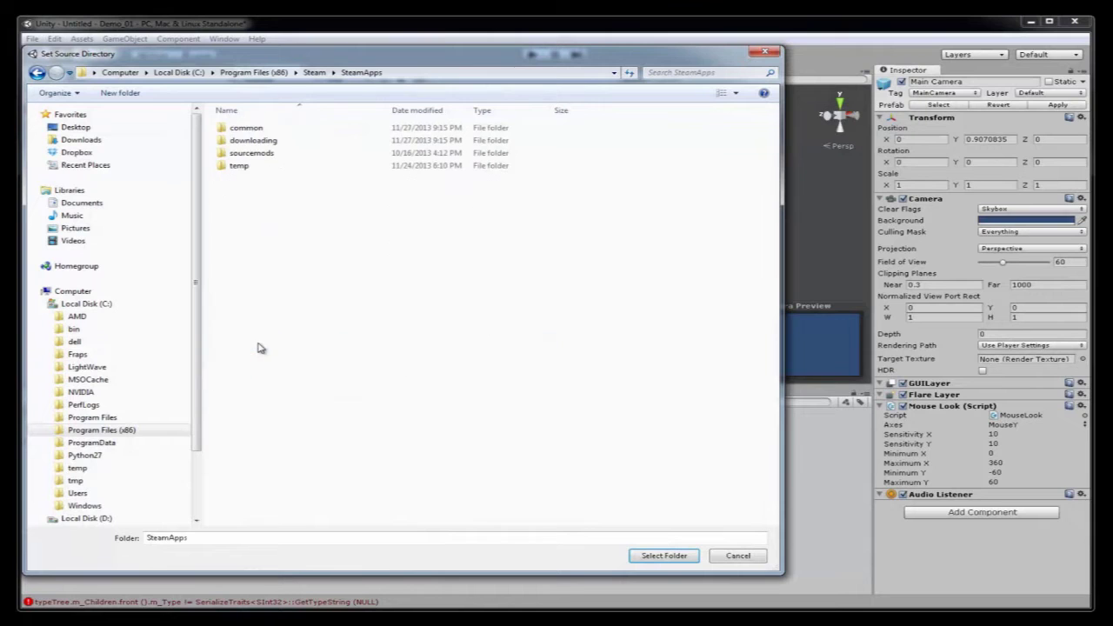
pyautogui.doubleClick(271, 130)
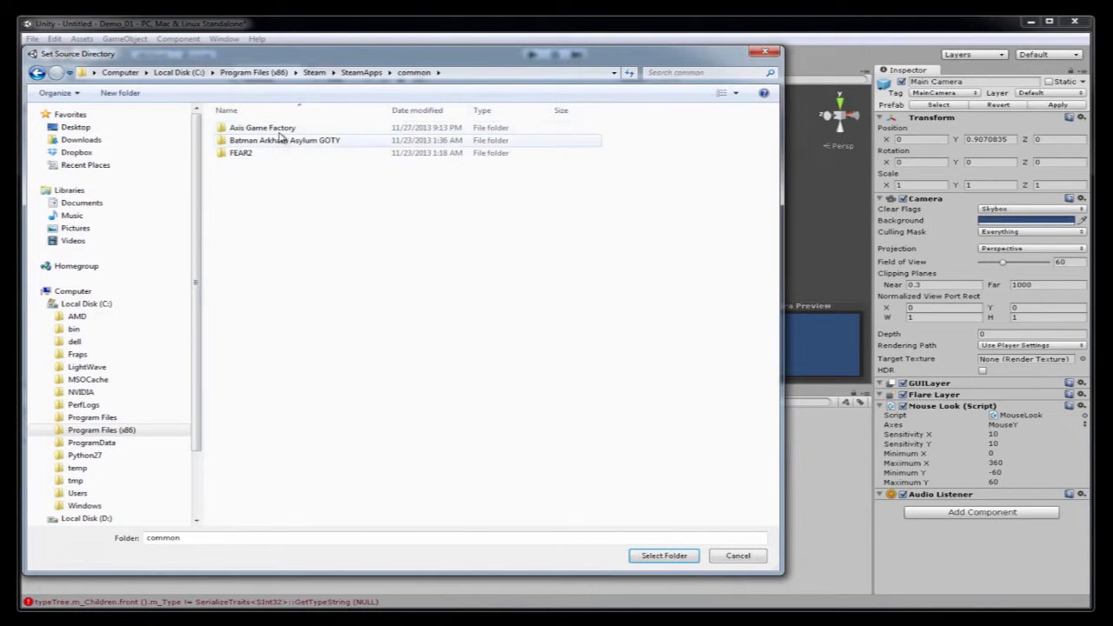
pyautogui.doubleClick(265, 128)
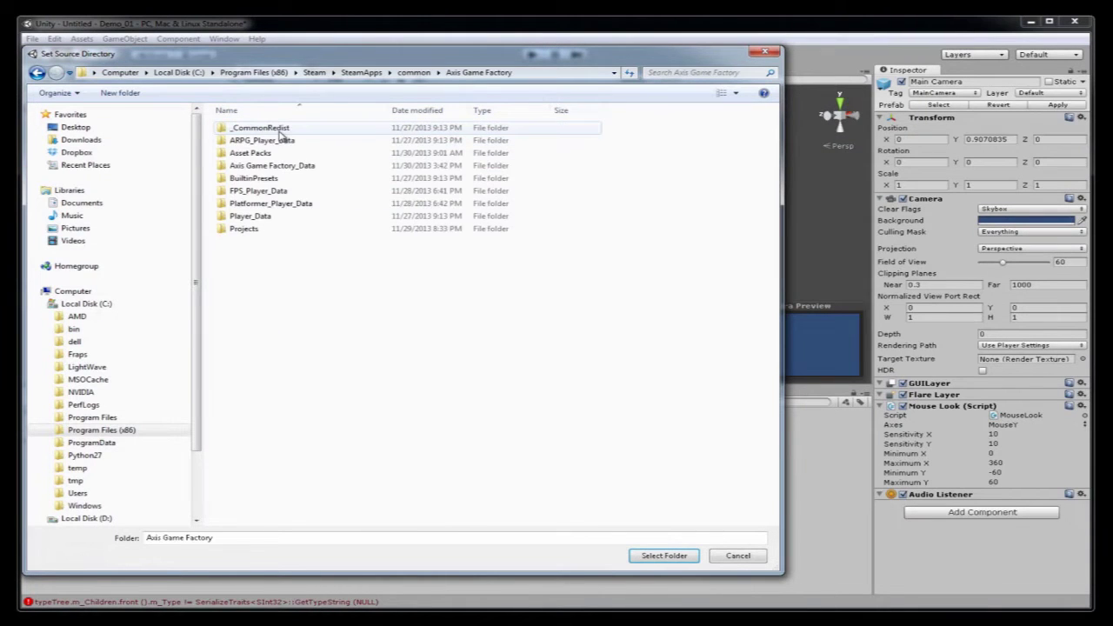
pyautogui.click(661, 556)
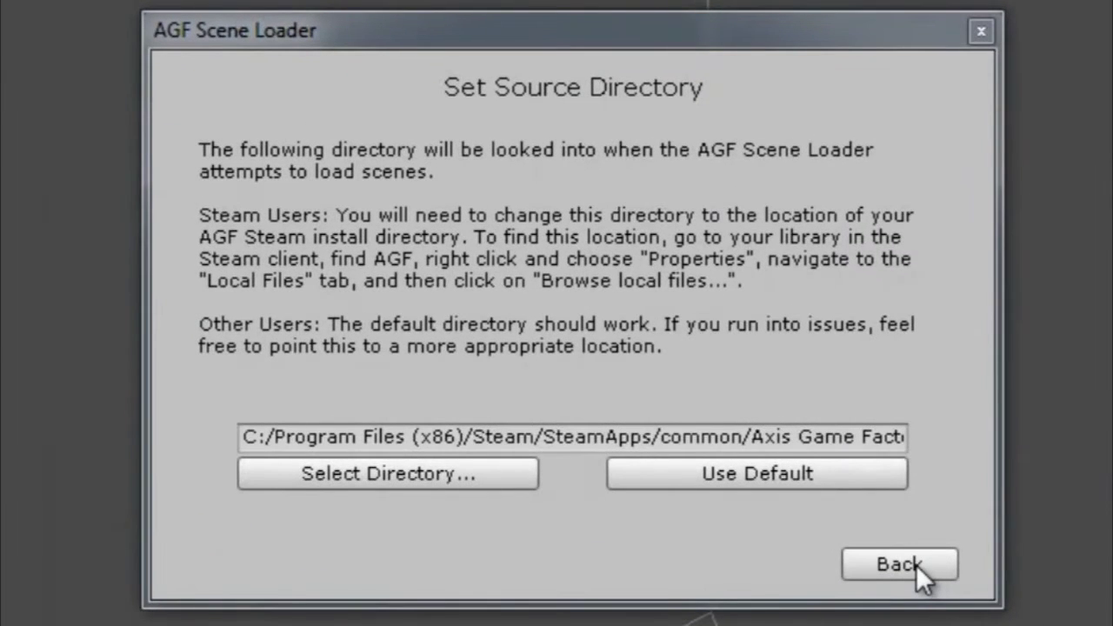
# - Choose Import Everything and instantiate the AGF integration prefab in the scene
pyautogui.click(915, 564)
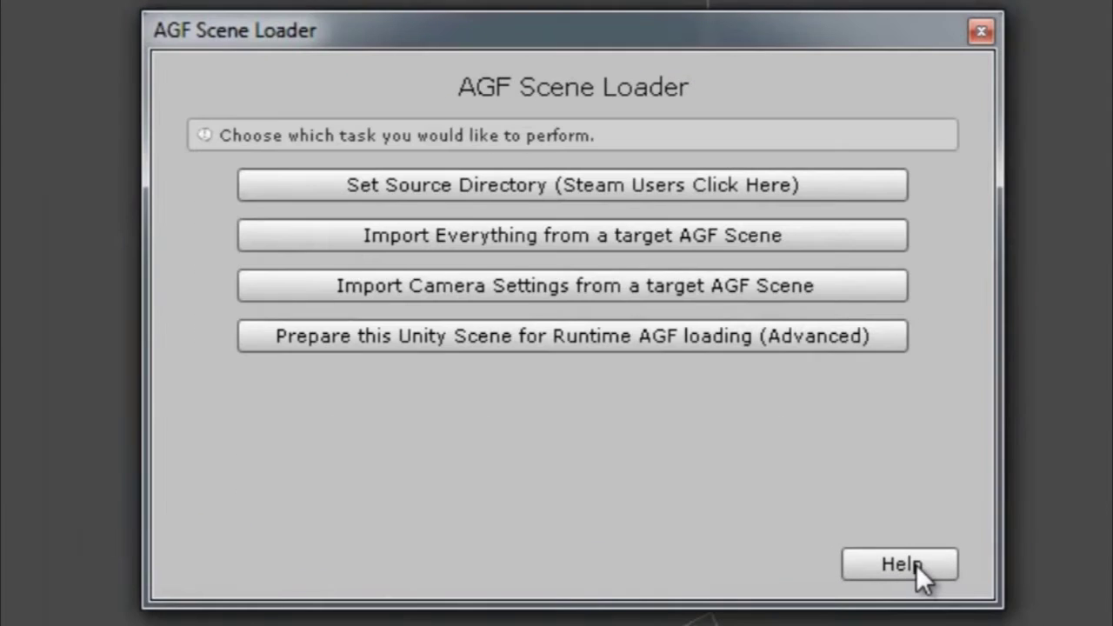
pyautogui.click(511, 238)
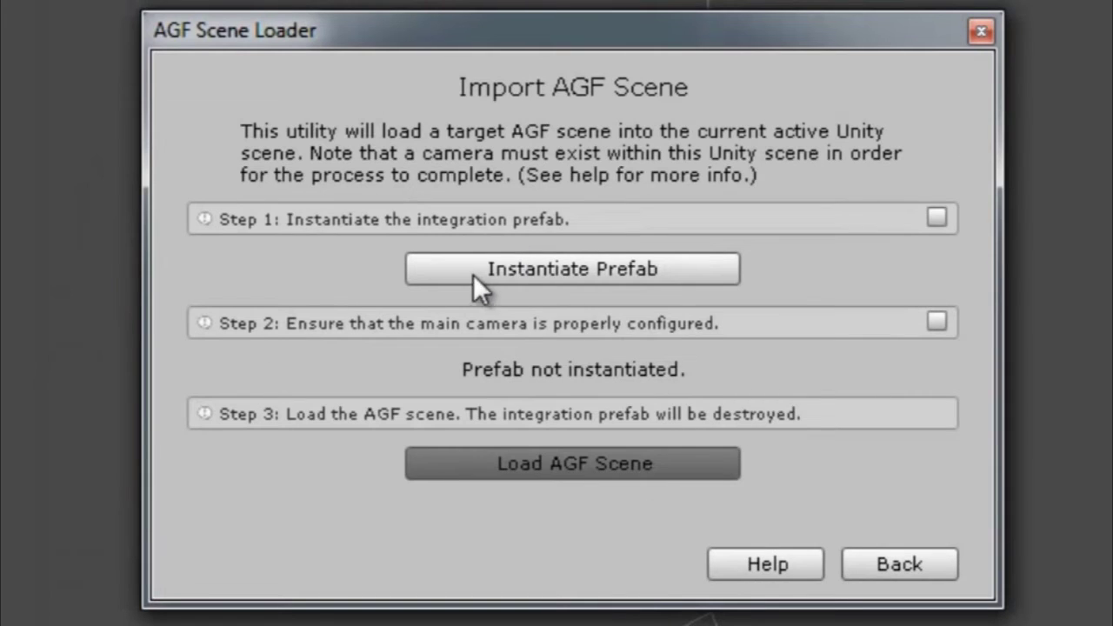
pyautogui.click(525, 277)
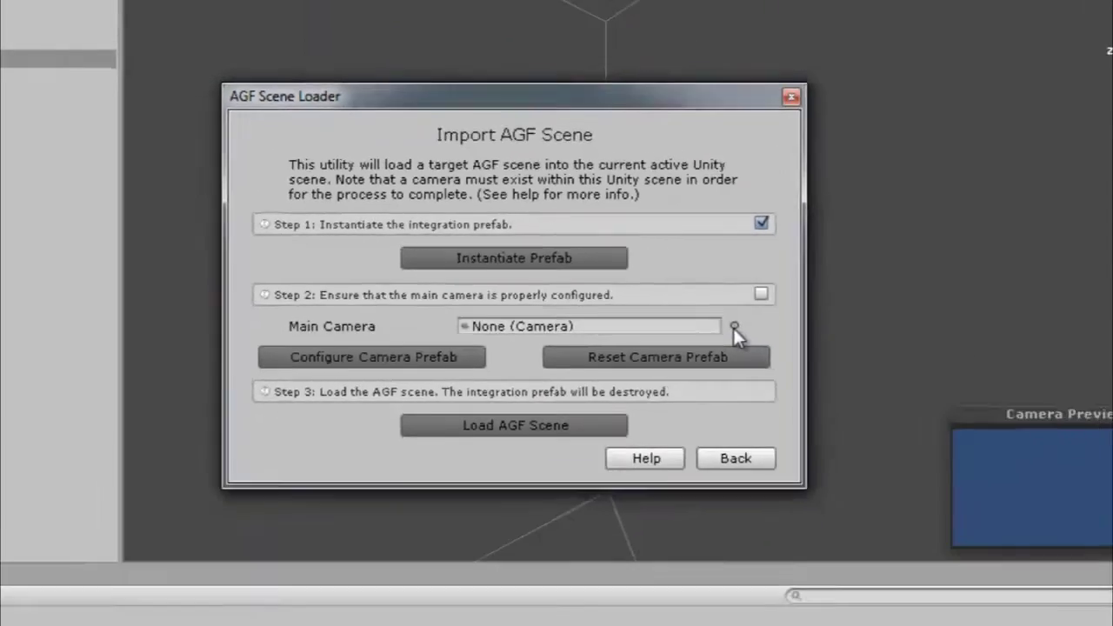
# - Assign Main Camera as the main camera and configure the camera prefab
pyautogui.click(897, 370)
pyautogui.doubleClick(239, 92)
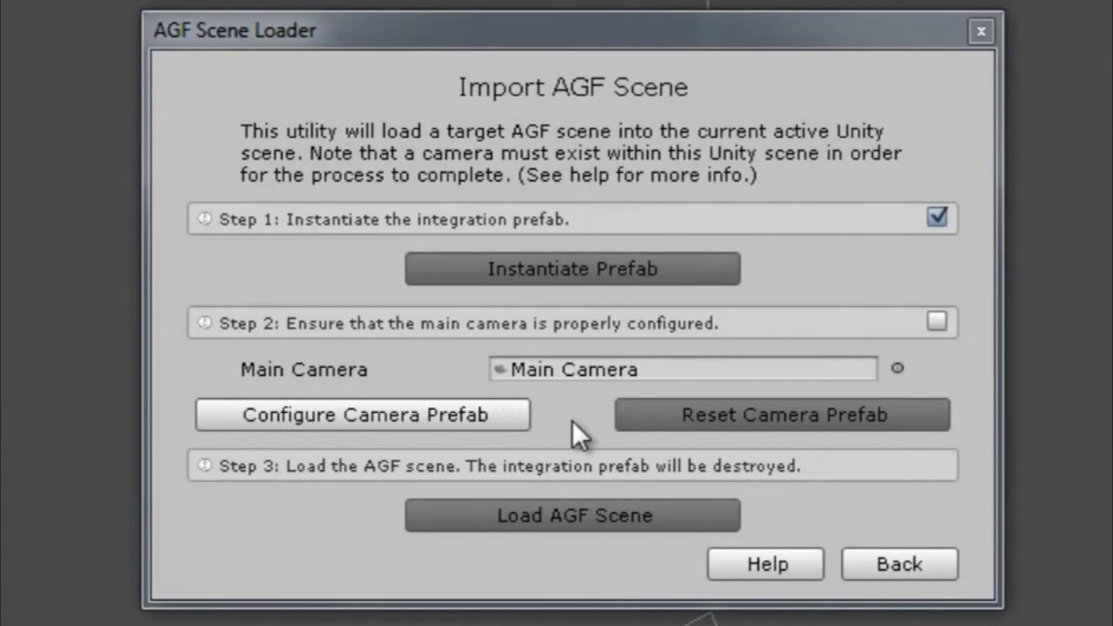
pyautogui.click(357, 417)
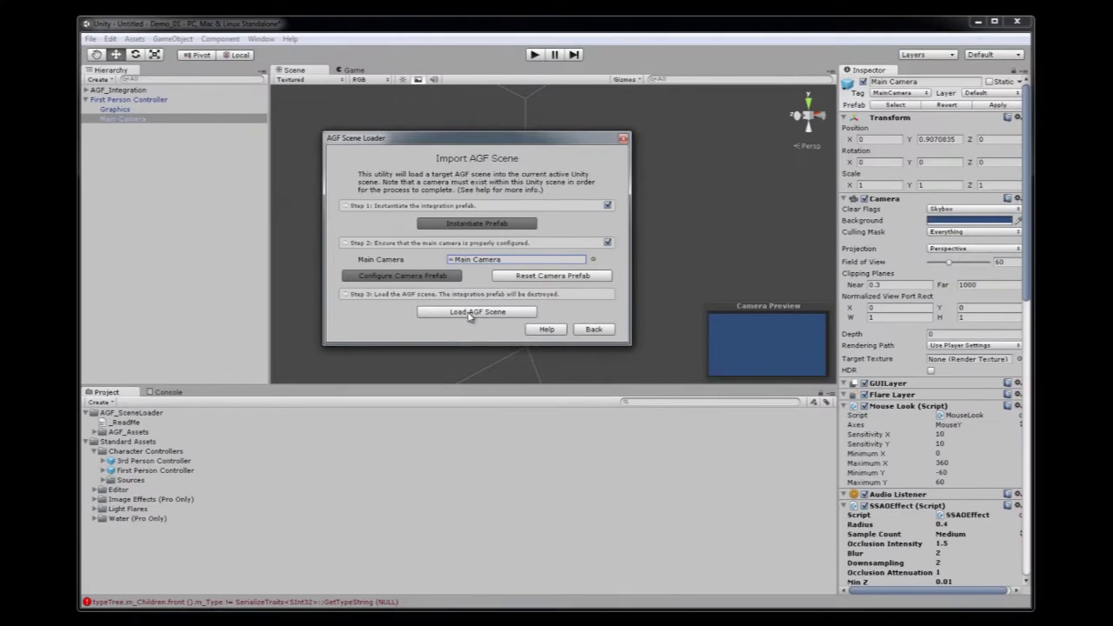
# - Load MMO_Sample.agfs from Projects/New Project/Scenes into the Demo_01 scene
pyautogui.click(470, 313)
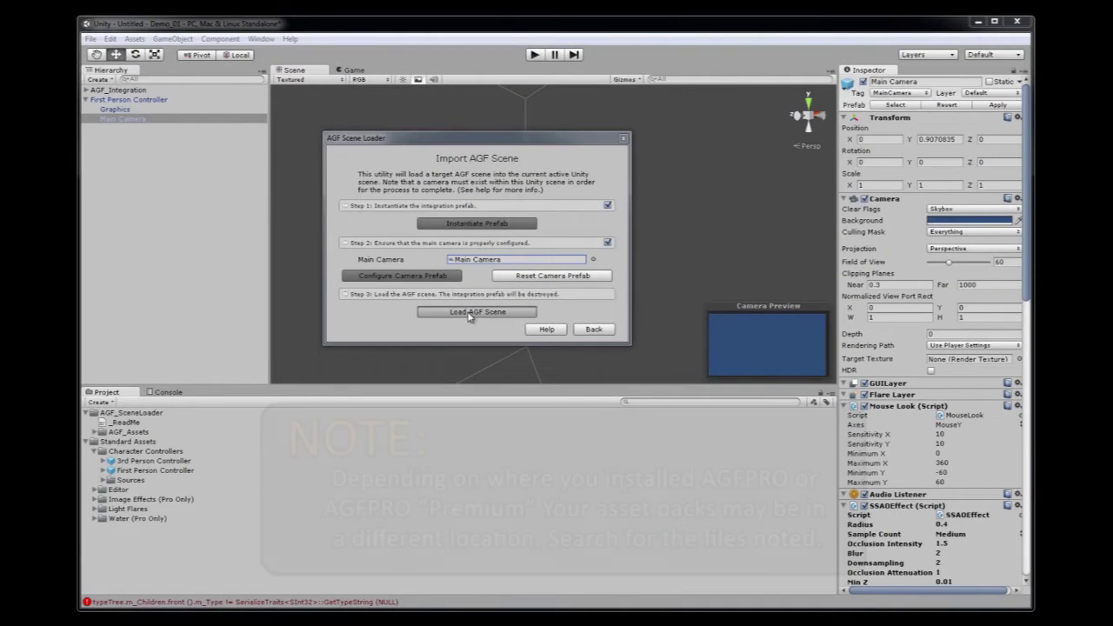
pyautogui.doubleClick(278, 229)
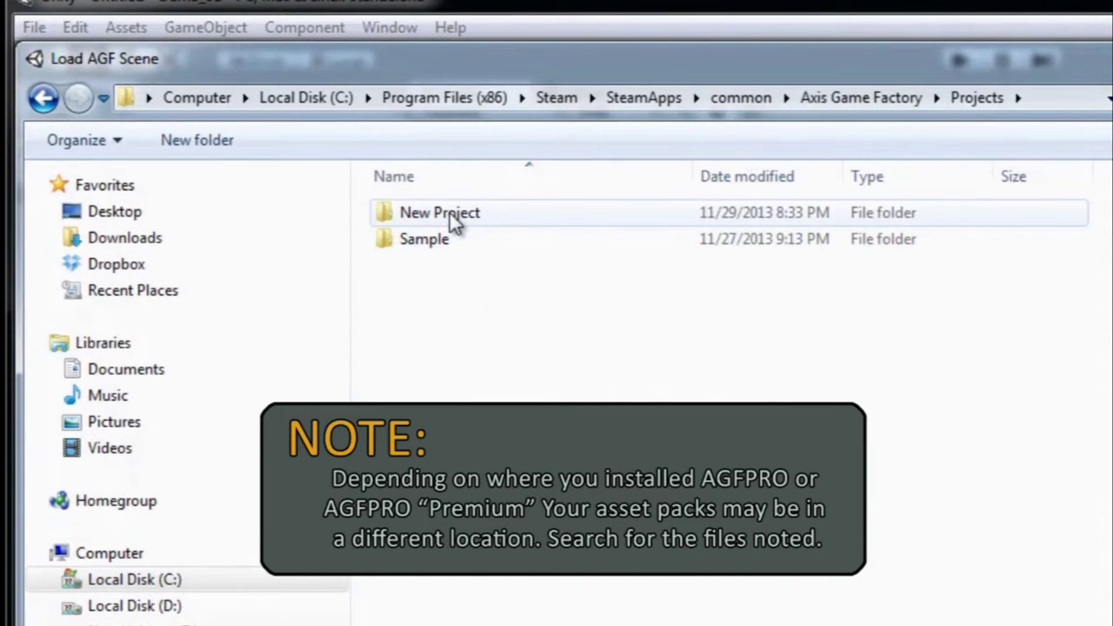
pyautogui.doubleClick(450, 215)
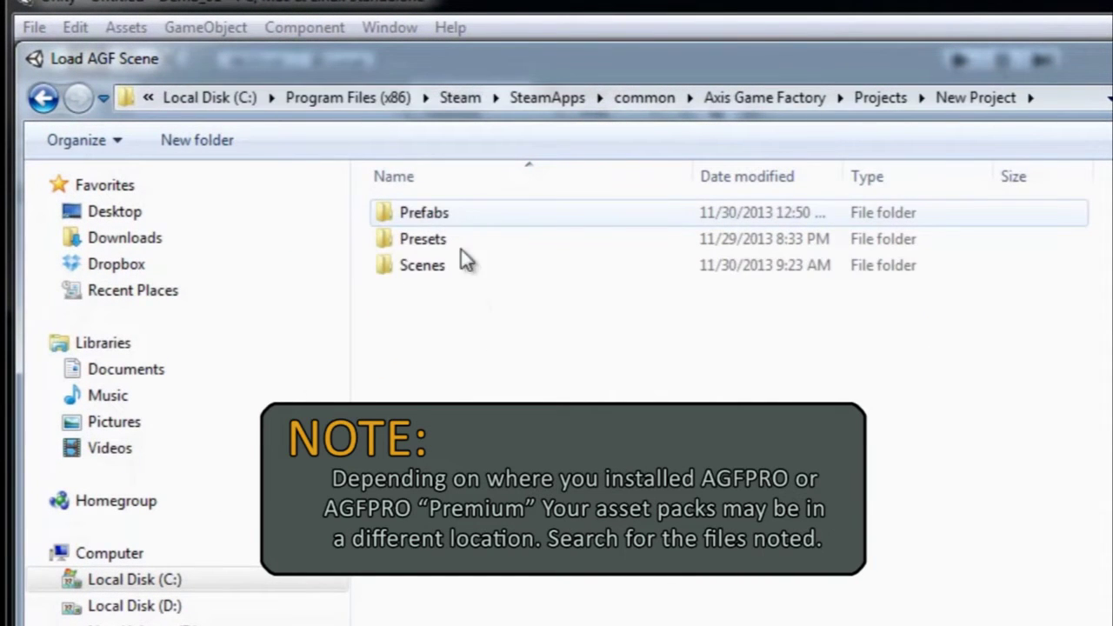
pyautogui.click(436, 274)
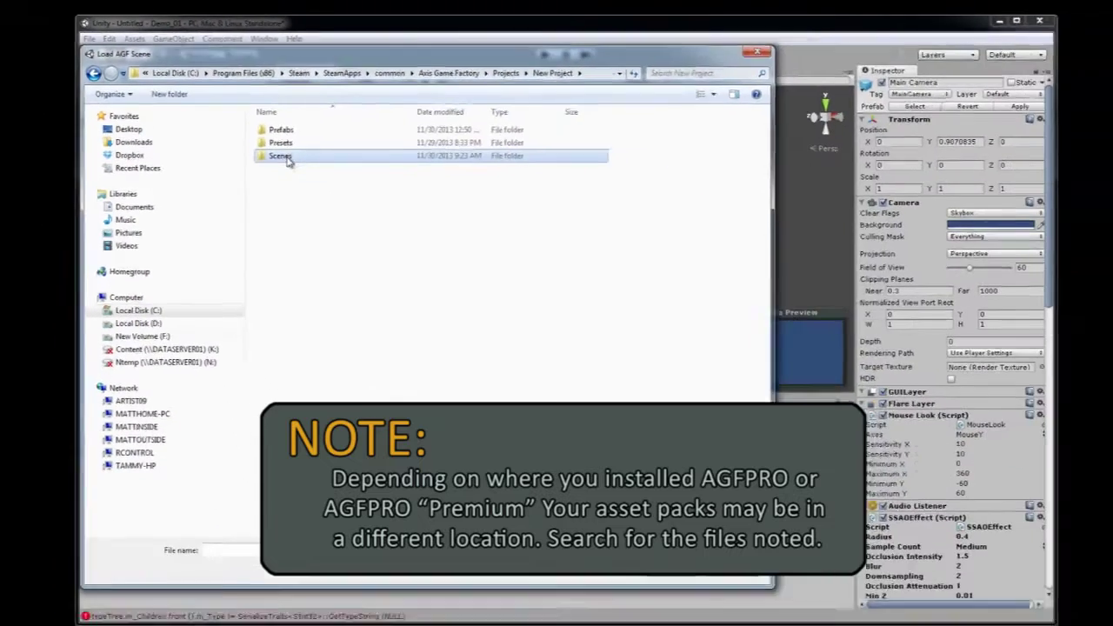
pyautogui.doubleClick(287, 158)
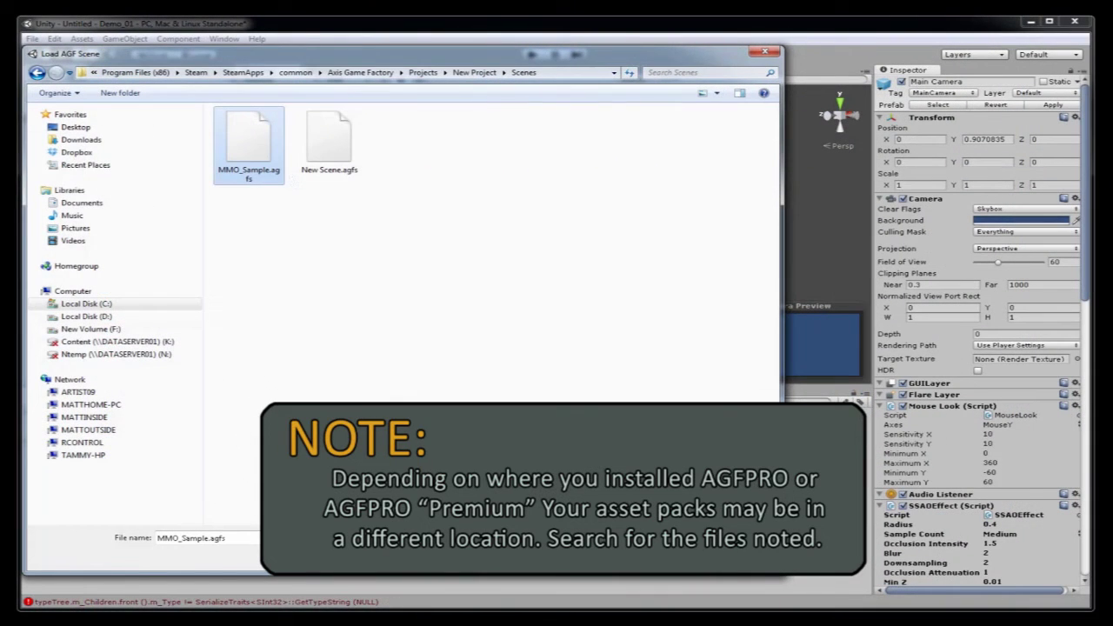
pyautogui.press('Return')
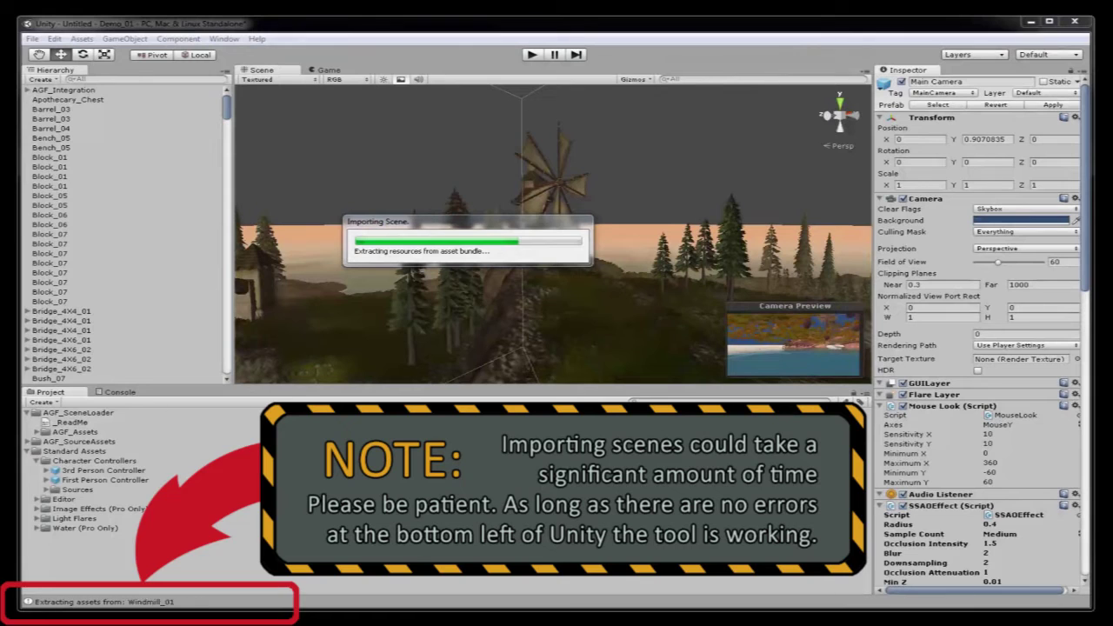
pyautogui.scroll(-10, 142, 182)
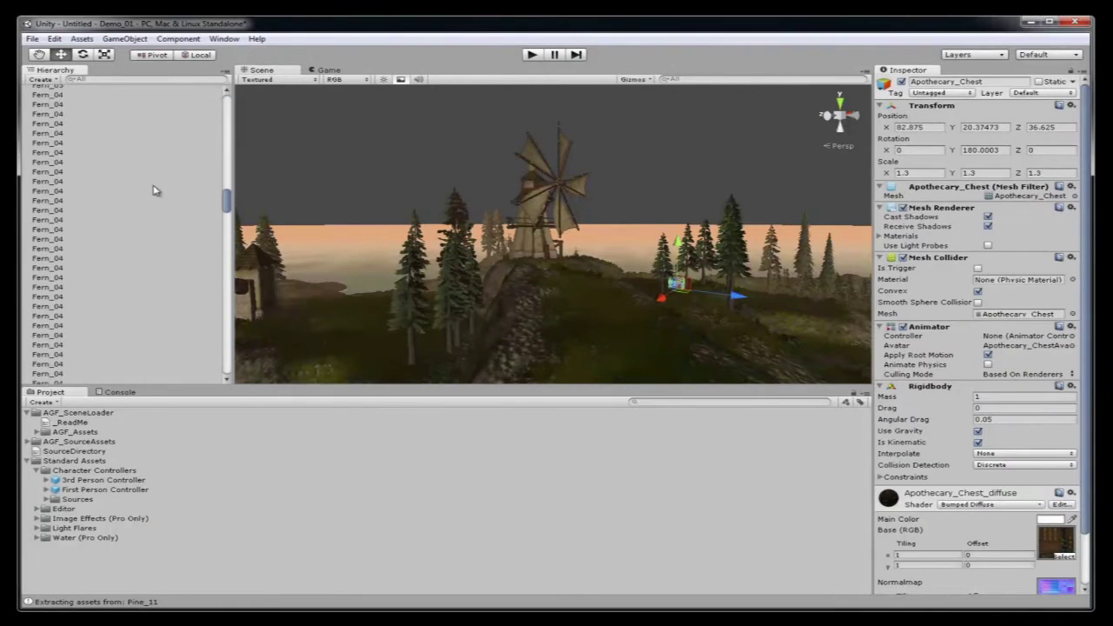
# - Create an empty GameObject, frame it in the Scene view, and rename it AA_Level
pyautogui.scroll(-10, 165, 207)
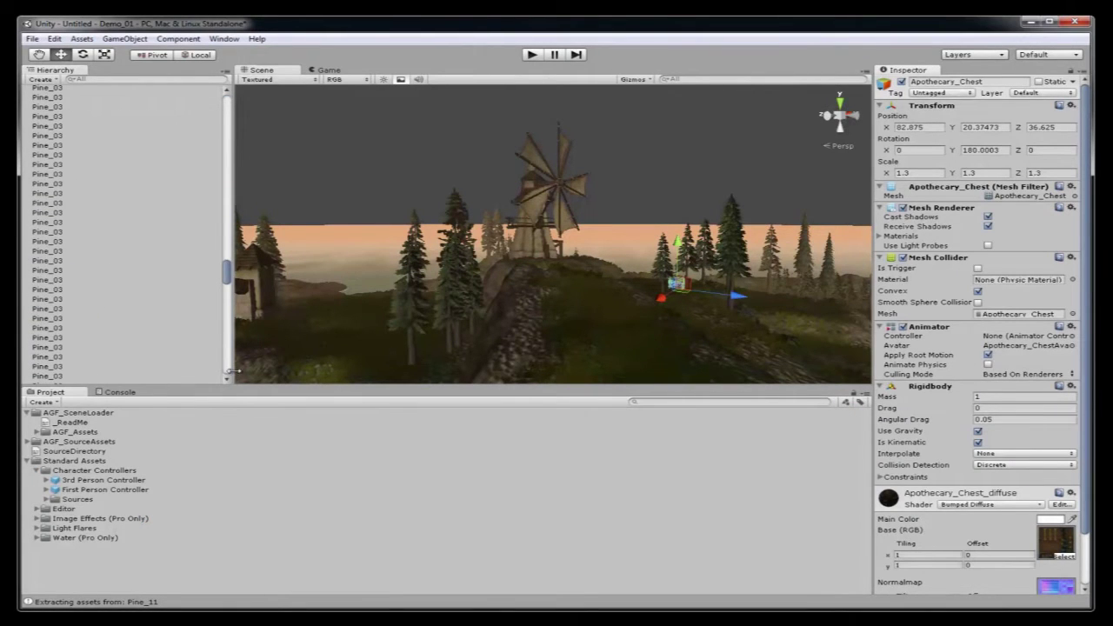
pyautogui.moveTo(233, 371); pyautogui.dragTo(259, 370)
pyautogui.moveTo(254, 280); pyautogui.dragTo(258, 110)
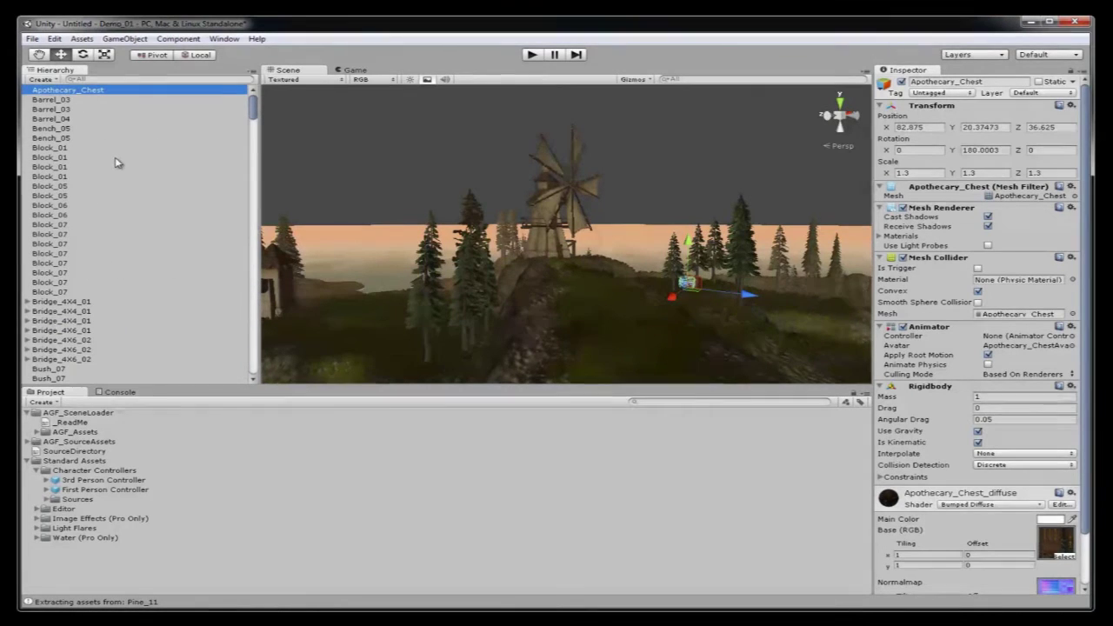
pyautogui.click(129, 39)
pyautogui.click(143, 55)
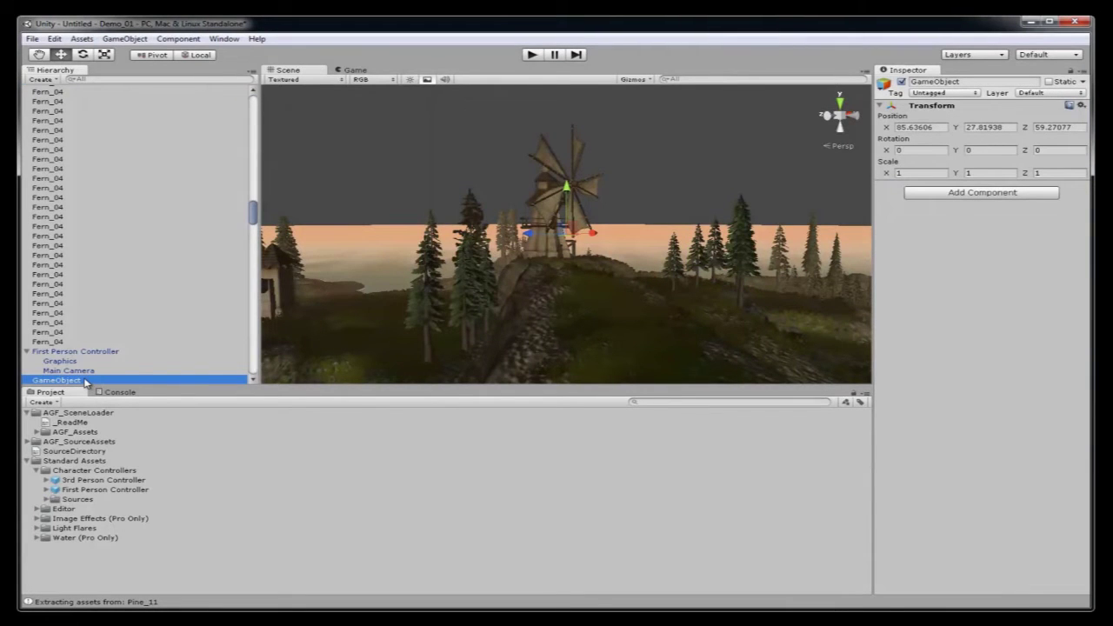
pyautogui.doubleClick(56, 380)
pyautogui.click(63, 381)
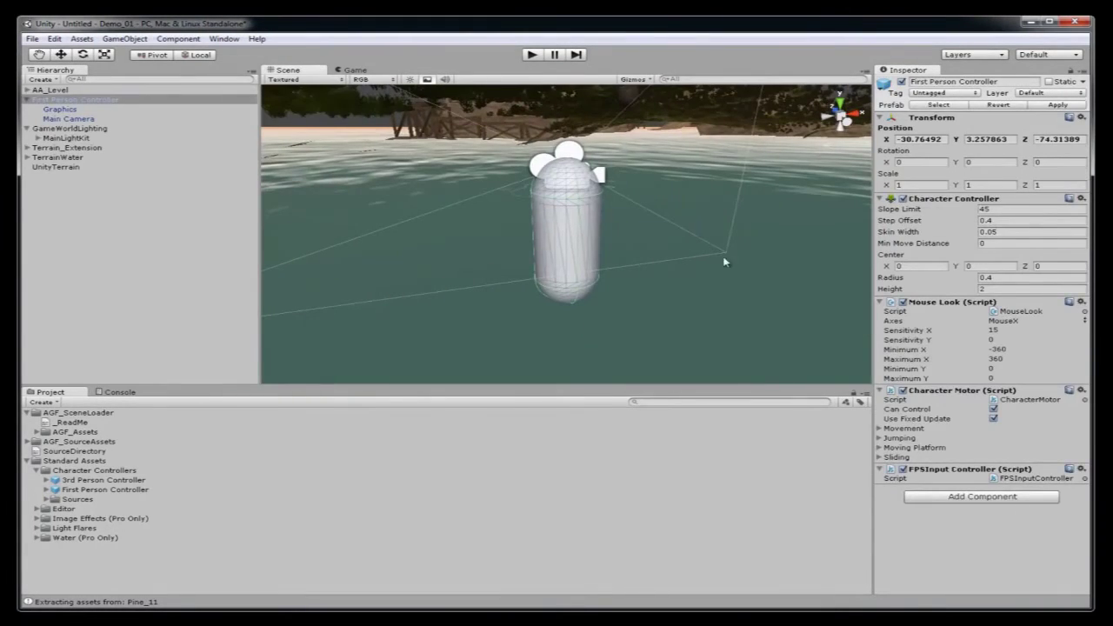
pyautogui.keyDown('alt'); pyautogui.moveTo(725, 261); pyautogui.dragTo(803, 222); pyautogui.keyUp('alt')
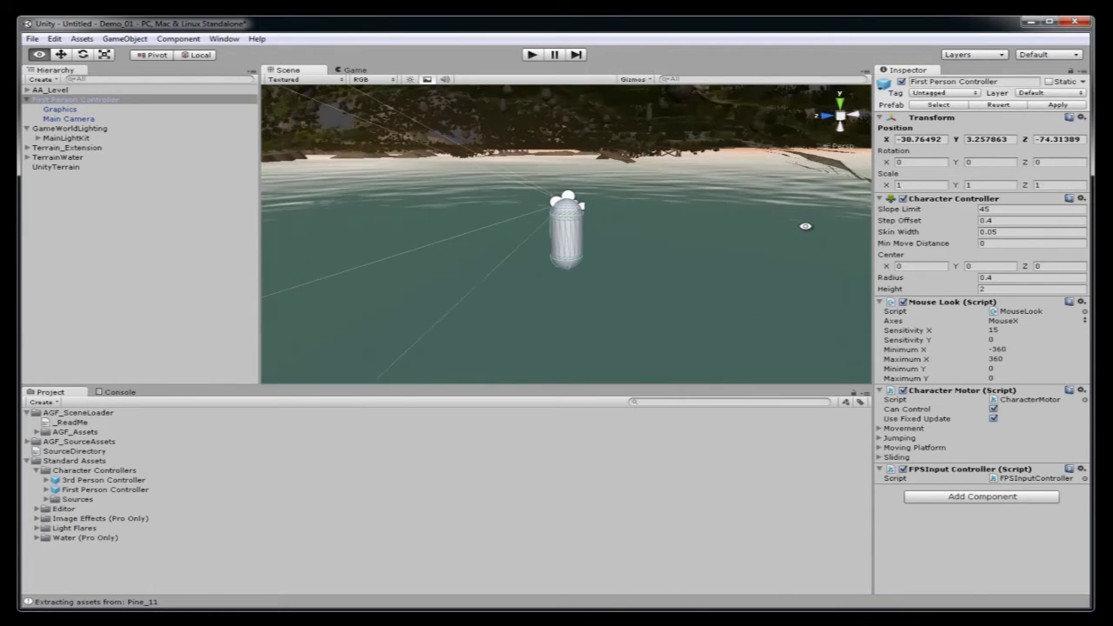
# - Lift the First Person Controller out of the water to Y ≈ 11.13, above the forest floor
pyautogui.click(61, 55)
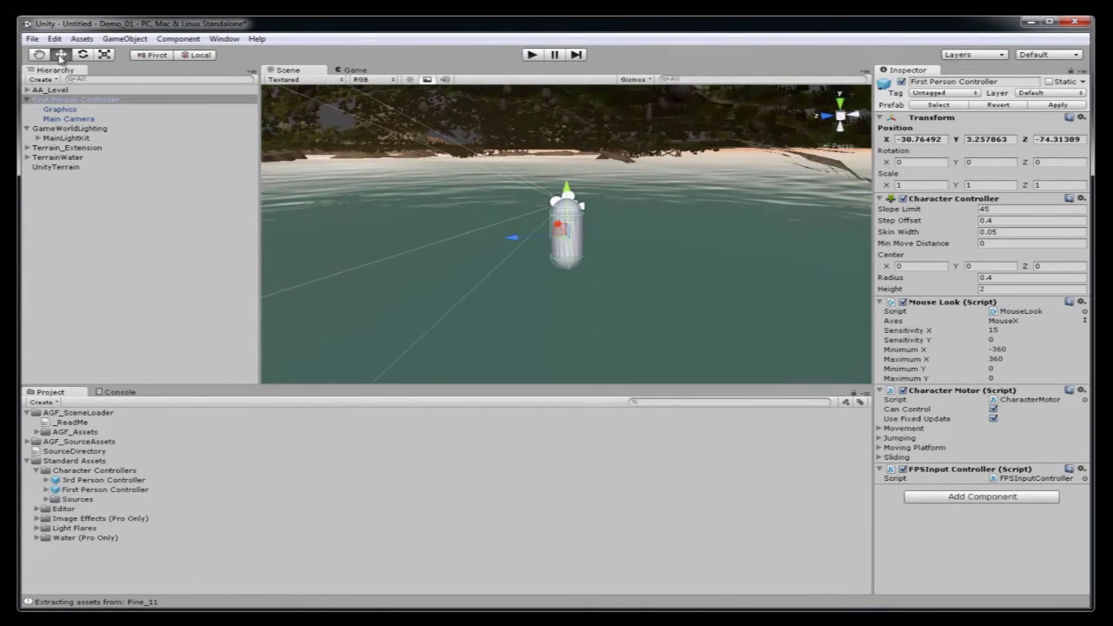
pyautogui.moveTo(570, 199); pyautogui.dragTo(565, 150)
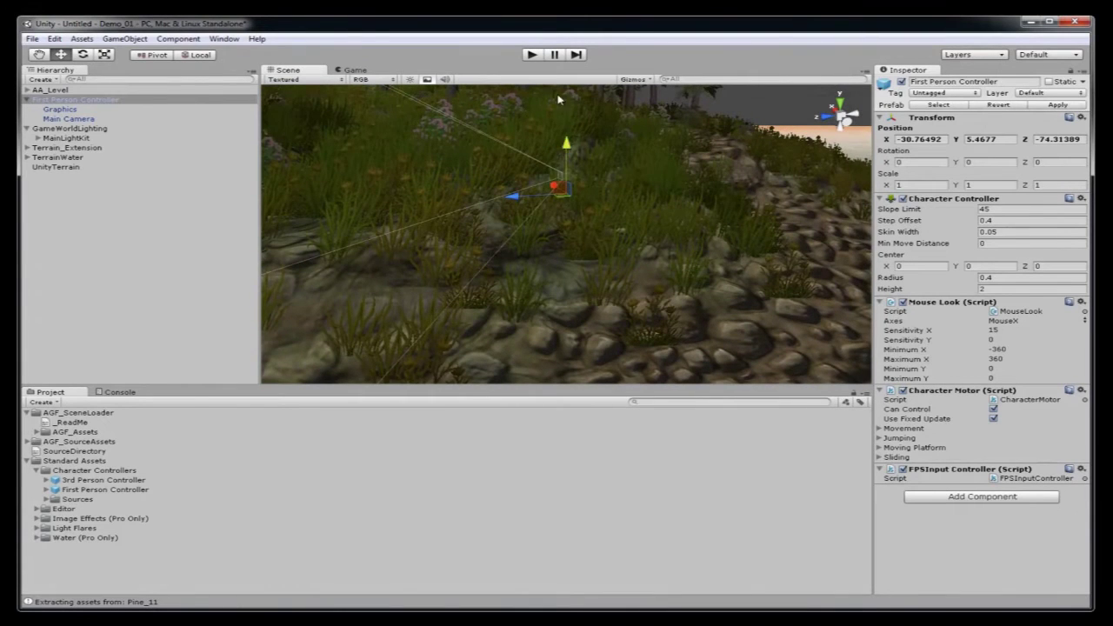
pyautogui.moveTo(559, 100); pyautogui.dragTo(513, 197)
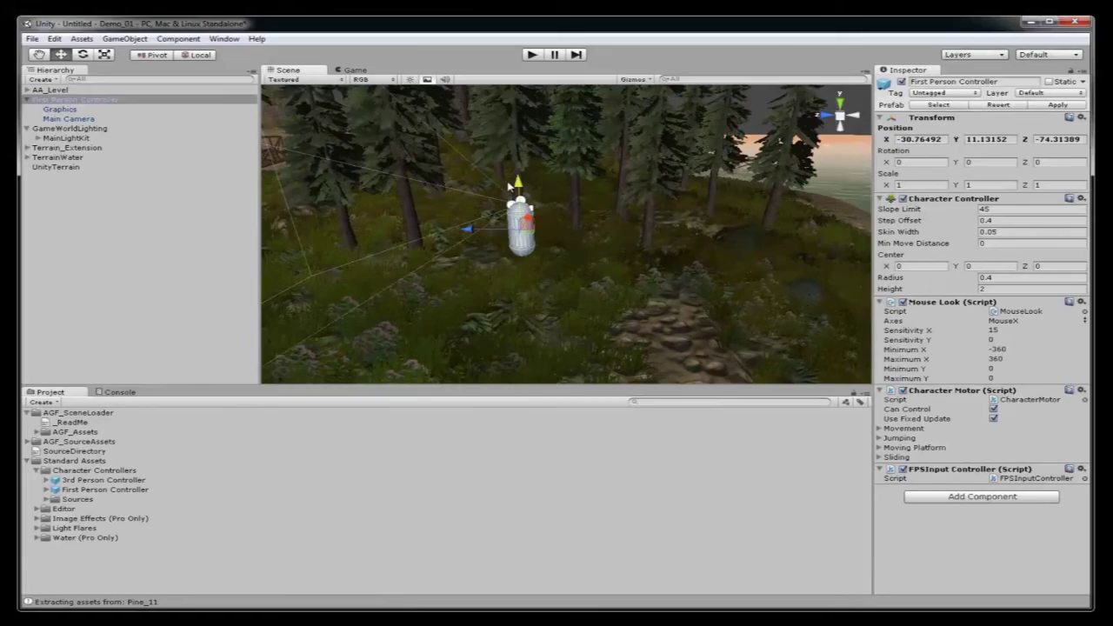
# - Enter Play mode with Ctrl+P to walk the First Person Controller through the windmill level
pyautogui.hotkey('ctrl', 'p')
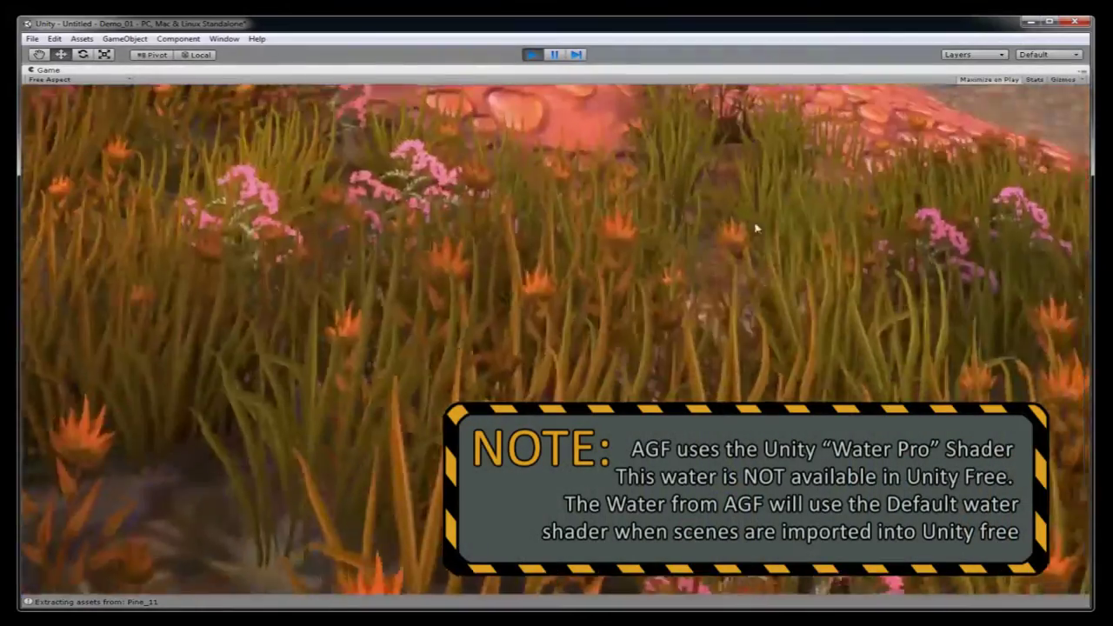